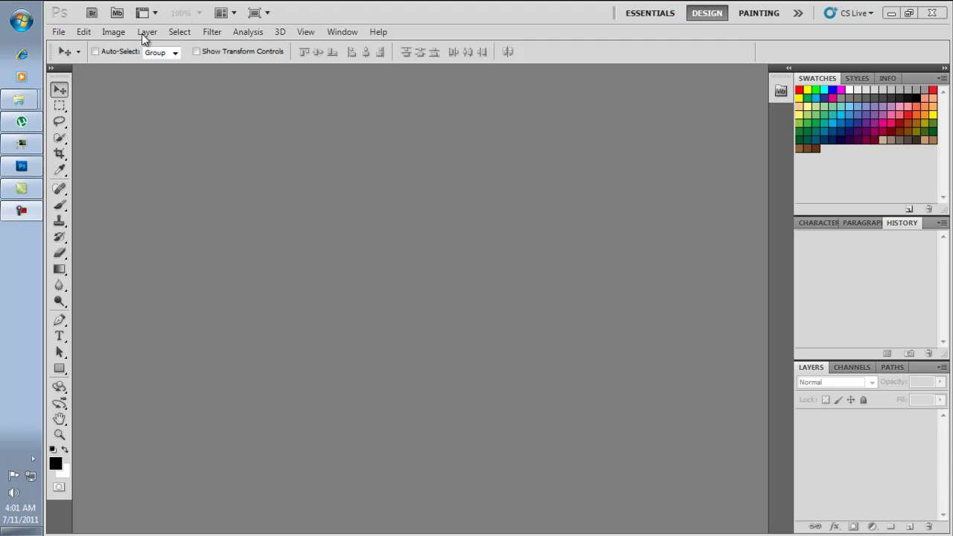
- Load gamercampaign_anim_gif.avi through File > Import > Video Frames to Layers
{"action": "left_click", "coordinate": [60, 34]}
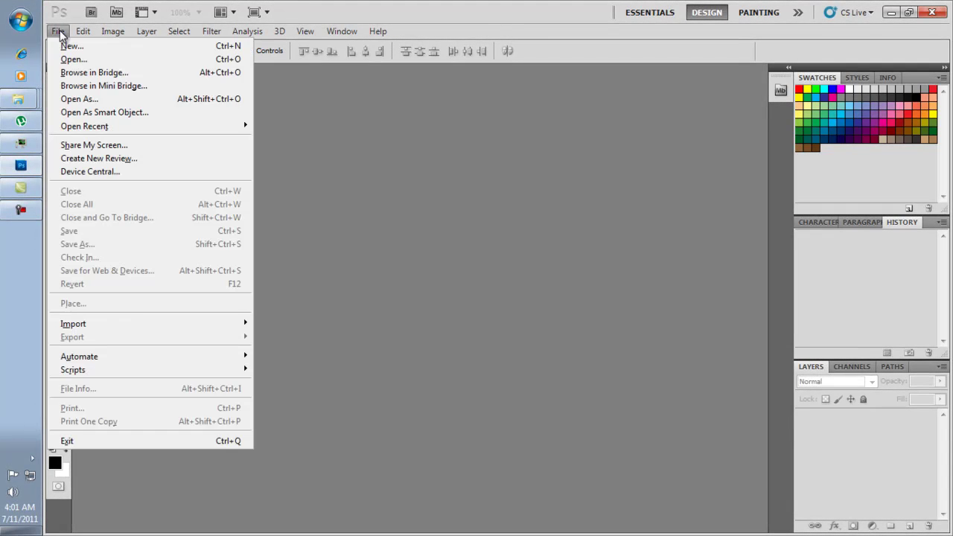
{"action": "mouse_move", "coordinate": [148, 323]}
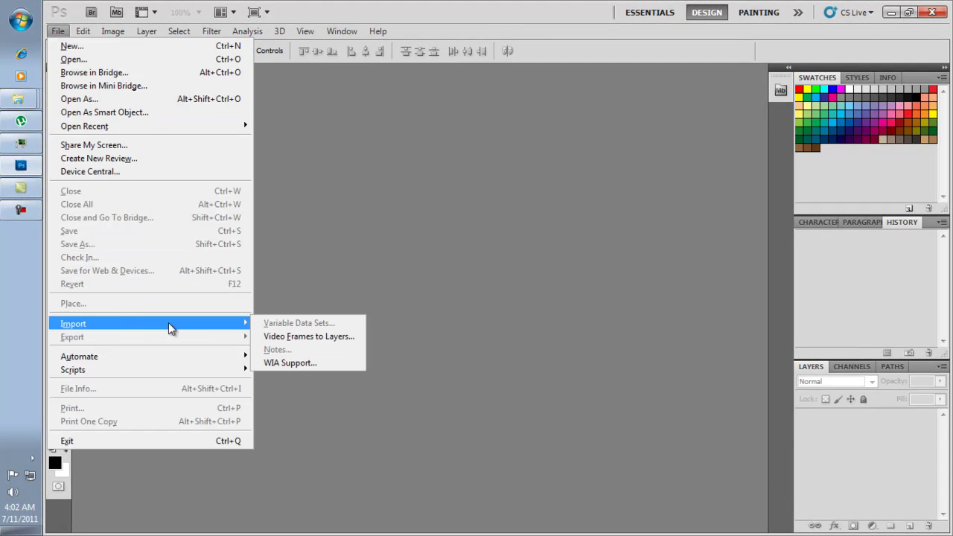
{"action": "left_click", "coordinate": [307, 336]}
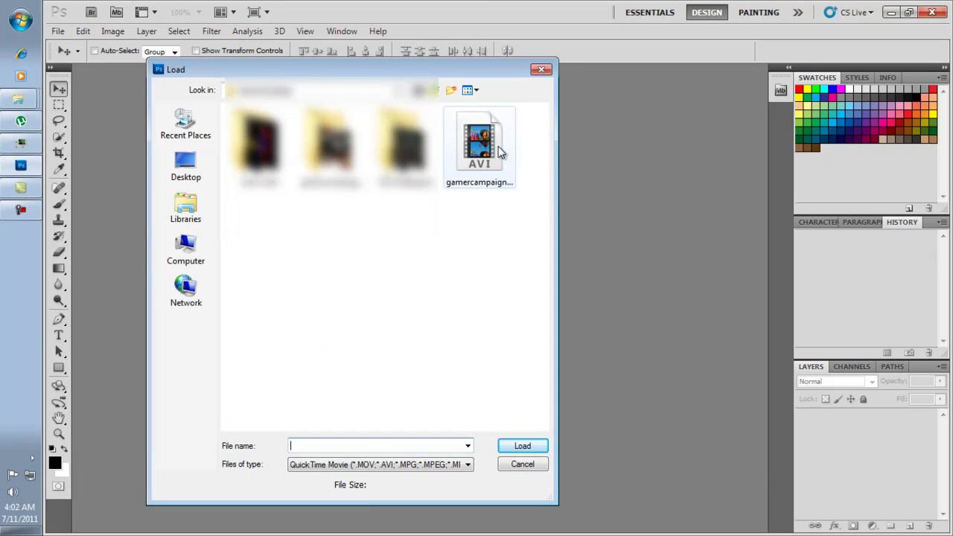
{"action": "left_click", "coordinate": [497, 153]}
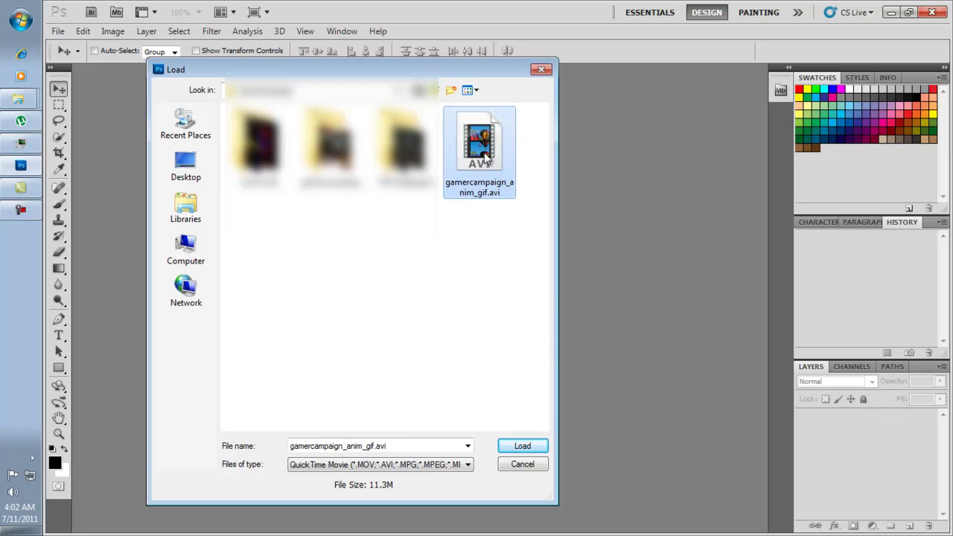
{"action": "left_click", "coordinate": [521, 446]}
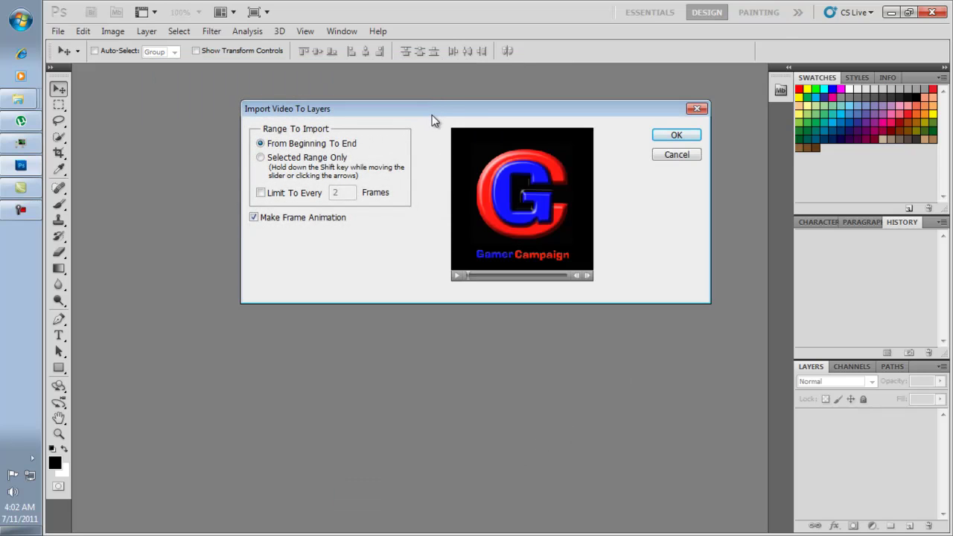
- Import every frame from beginning to end with Make Frame Animation enabled
{"action": "left_click_drag", "start_coordinate": [460, 108], "coordinate": [450, 109]}
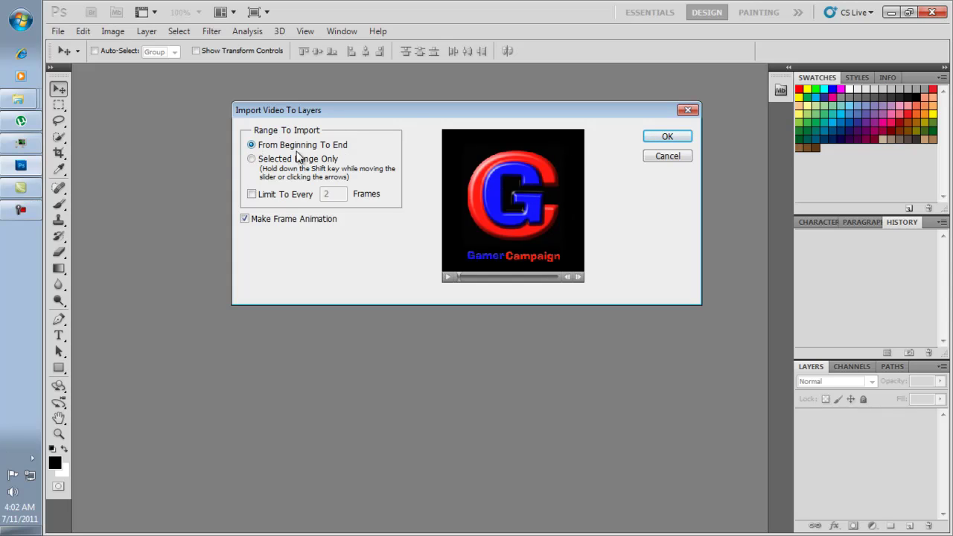
{"action": "left_click", "coordinate": [667, 137]}
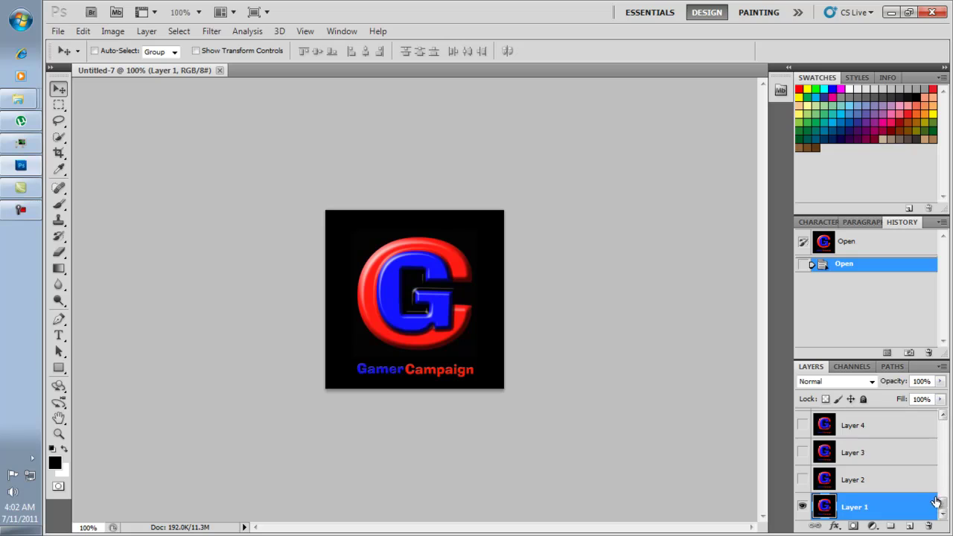
- Scroll the Layers panel up to Layer 60 and back down to Layer 1
{"action": "left_click_drag", "start_coordinate": [942, 502], "coordinate": [944, 426]}
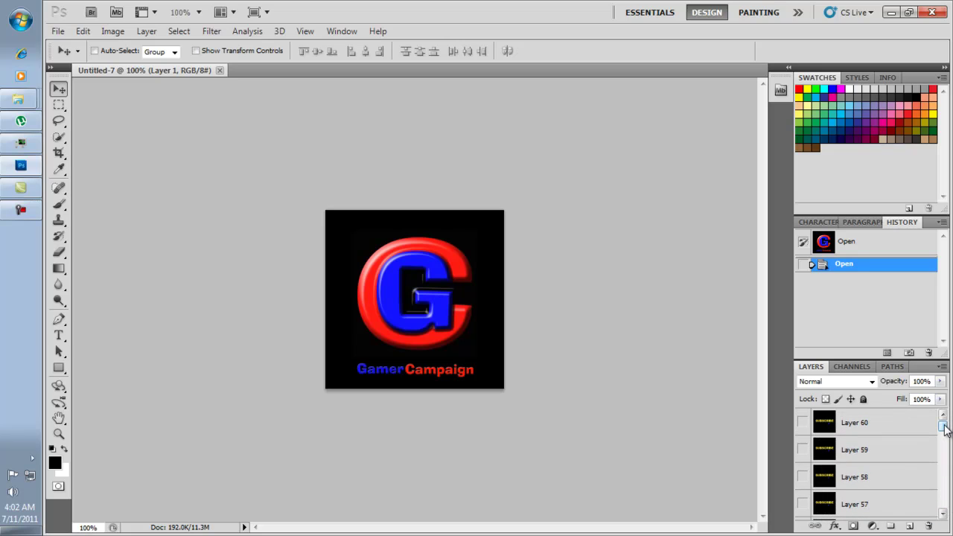
{"action": "mouse_move", "coordinate": [943, 428]}
{"action": "left_mouse_down"}
{"action": "mouse_move", "coordinate": [943, 491]}
{"action": "mouse_move", "coordinate": [949, 418]}
{"action": "left_mouse_up"}
{"action": "mouse_move", "coordinate": [947, 426]}
{"action": "left_mouse_down"}
{"action": "mouse_move", "coordinate": [942, 506]}
{"action": "mouse_move", "coordinate": [942, 425]}
{"action": "mouse_move", "coordinate": [944, 468]}
{"action": "left_mouse_up"}
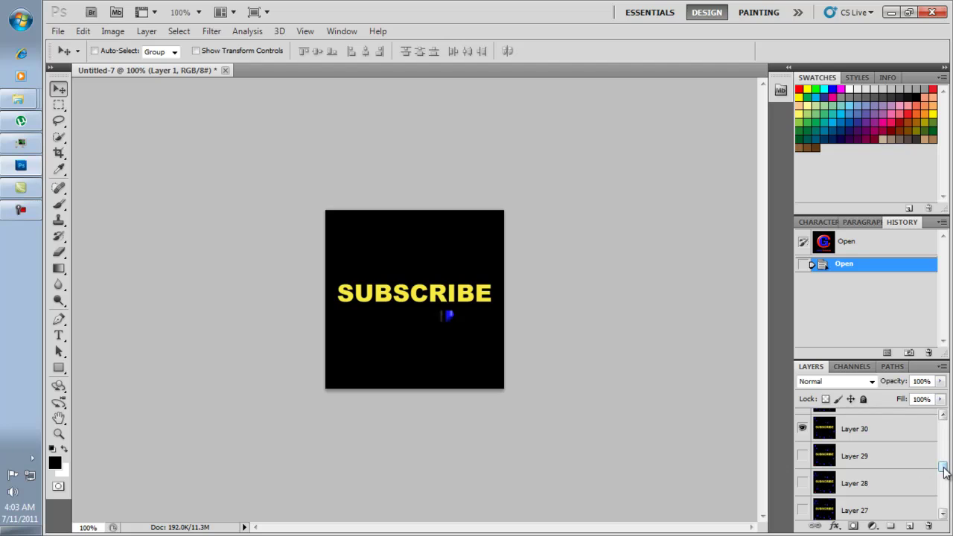
{"action": "left_click_drag", "start_coordinate": [942, 467], "coordinate": [944, 506]}
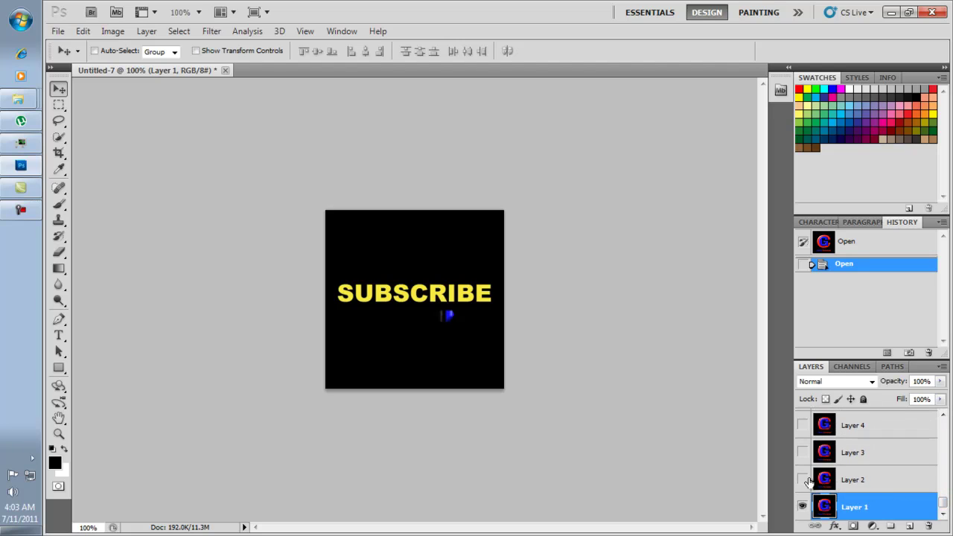
- Start at Layer 2 and Ctrl-click Layers 3 through 29 into the selection
{"action": "left_click", "coordinate": [890, 483]}
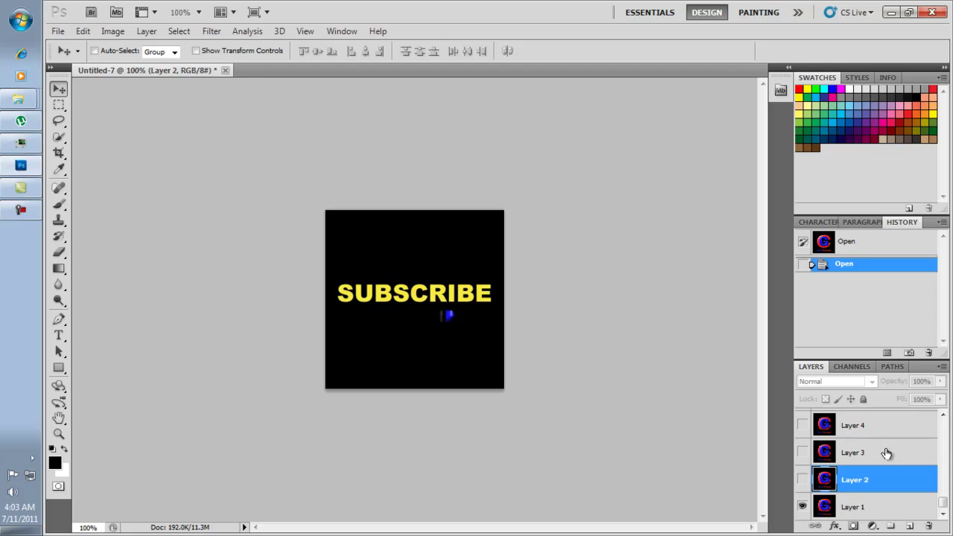
{"action": "left_click", "coordinate": [890, 454], "text": "shift"}
{"action": "left_click", "coordinate": [887, 437], "text": "shift"}
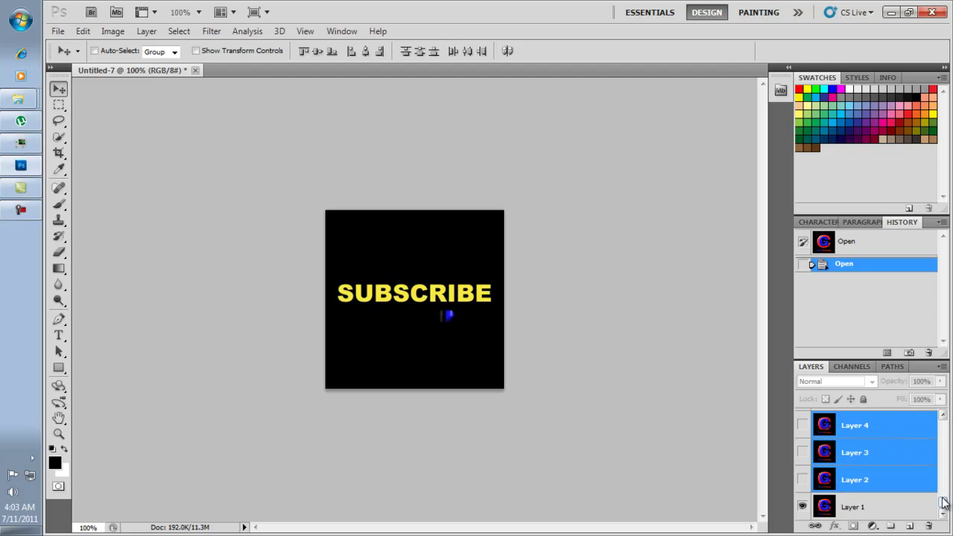
{"action": "scroll", "coordinate": [943, 500], "scroll_direction": "up", "scroll_amount": 2}
{"action": "left_click", "coordinate": [890, 453], "text": "shift"}
{"action": "left_click", "coordinate": [889, 426], "text": "shift"}
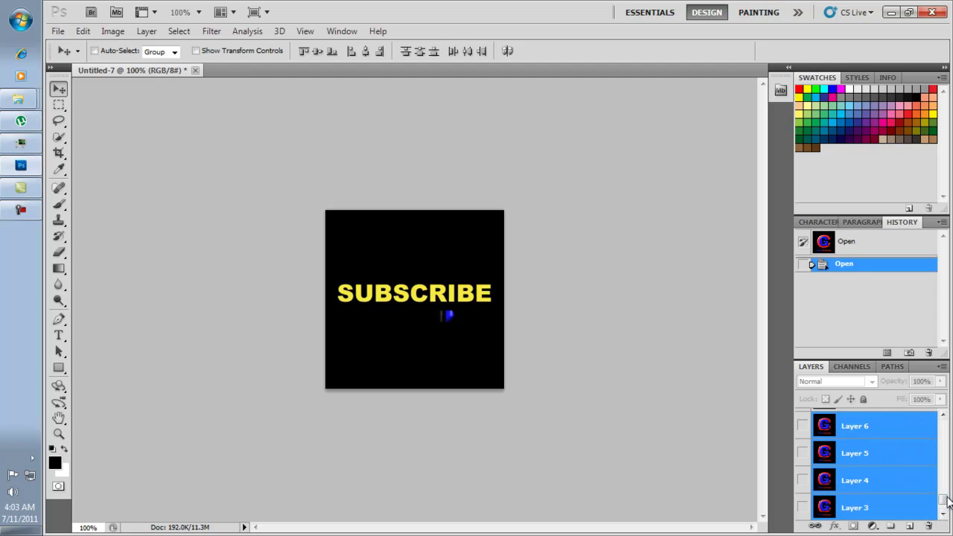
{"action": "scroll", "coordinate": [944, 495], "scroll_direction": "up", "scroll_amount": 3}
{"action": "scroll", "coordinate": [944, 495], "scroll_direction": "down", "scroll_amount": 2}
{"action": "left_click", "coordinate": [893, 497], "text": "shift"}
{"action": "left_click", "coordinate": [889, 469], "text": "shift"}
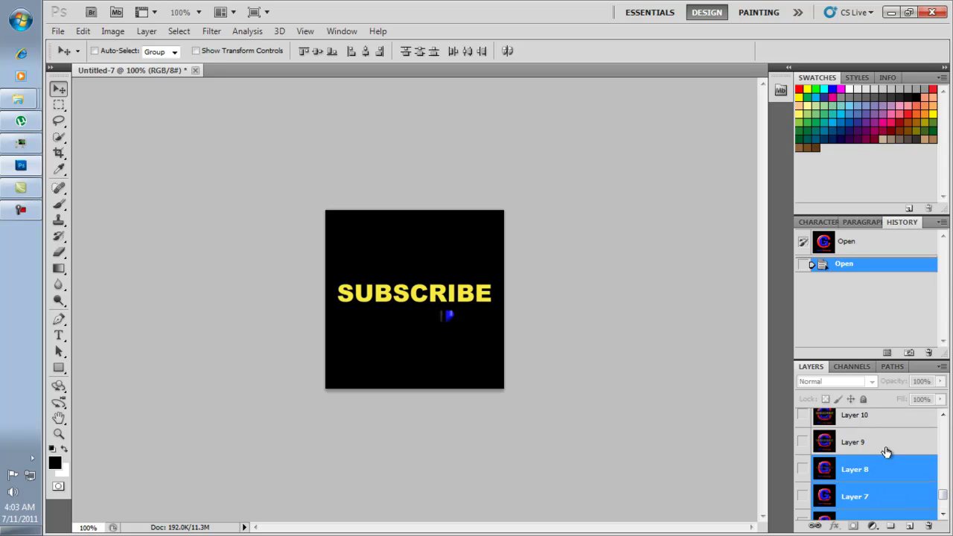
{"action": "left_click", "coordinate": [890, 442], "text": "shift"}
{"action": "left_click", "coordinate": [889, 415], "text": "shift"}
{"action": "scroll", "coordinate": [943, 506], "scroll_direction": "up", "scroll_amount": 3}
{"action": "left_click", "coordinate": [885, 471], "text": "shift"}
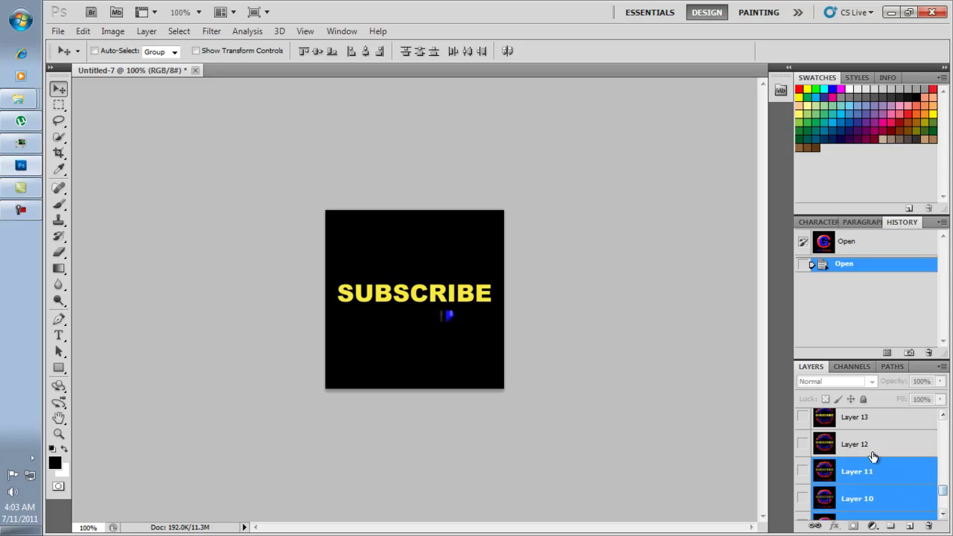
{"action": "left_click", "coordinate": [878, 444], "text": "shift"}
{"action": "left_click", "coordinate": [872, 423], "text": "shift"}
{"action": "scroll", "coordinate": [942, 484], "scroll_direction": "up", "scroll_amount": 4}
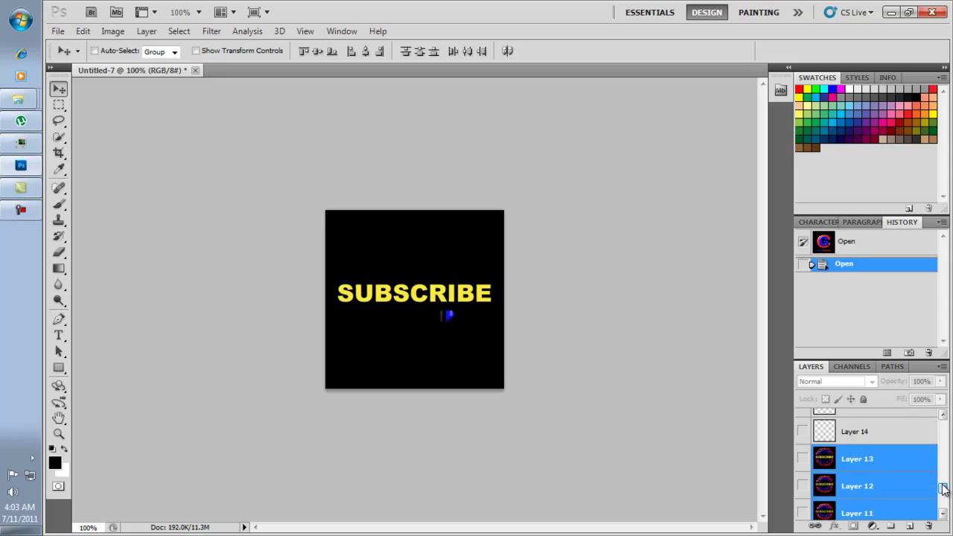
{"action": "scroll", "coordinate": [942, 484], "scroll_direction": "down", "scroll_amount": 3}
{"action": "scroll", "coordinate": [942, 483], "scroll_direction": "up", "scroll_amount": 3}
{"action": "scroll", "coordinate": [942, 484], "scroll_direction": "down", "scroll_amount": 1}
{"action": "left_click", "coordinate": [893, 487], "text": "shift"}
{"action": "left_click", "coordinate": [886, 460], "text": "shift"}
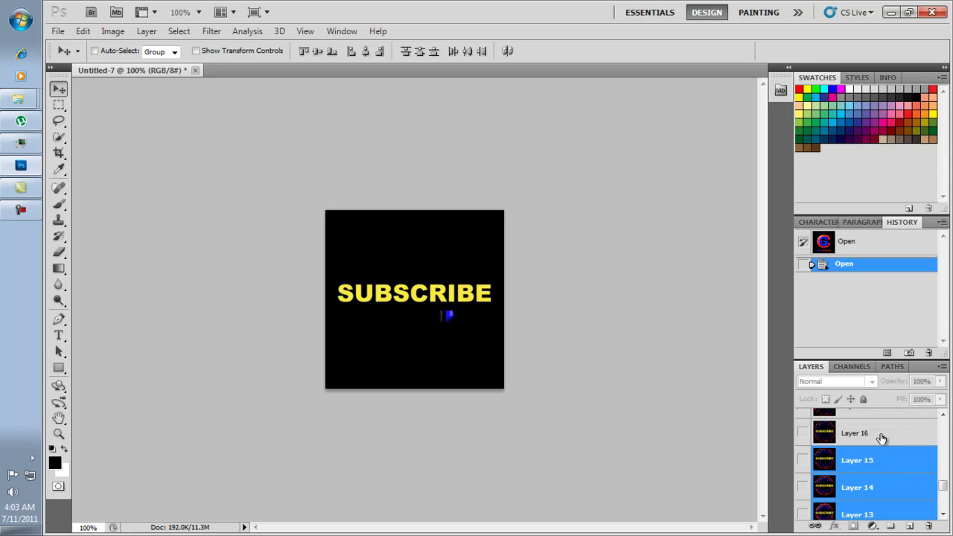
{"action": "left_click", "coordinate": [883, 433], "text": "shift"}
{"action": "scroll", "coordinate": [885, 447], "scroll_direction": "up", "scroll_amount": 1}
{"action": "scroll", "coordinate": [885, 446], "scroll_direction": "up", "scroll_amount": 2}
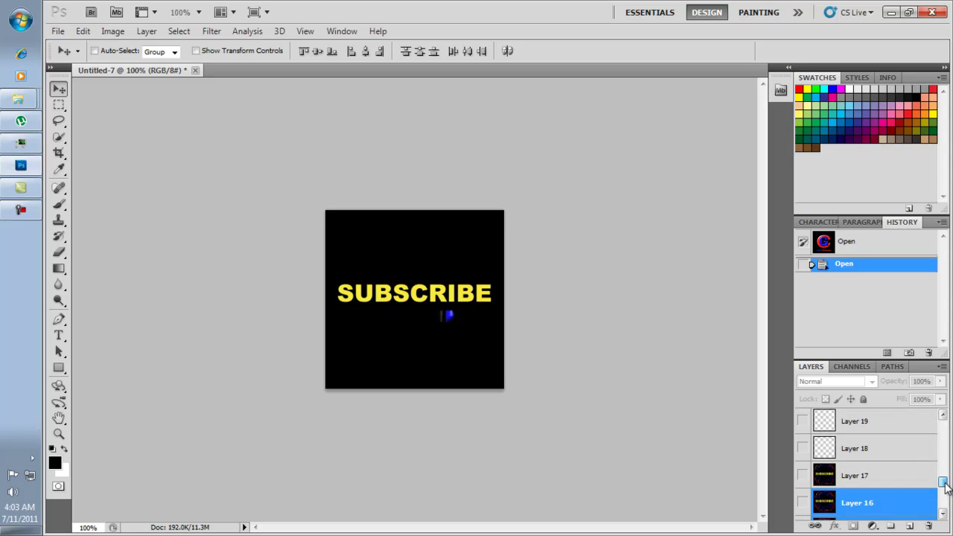
{"action": "left_click", "coordinate": [891, 469], "text": "shift"}
{"action": "left_click", "coordinate": [889, 423], "text": "shift"}
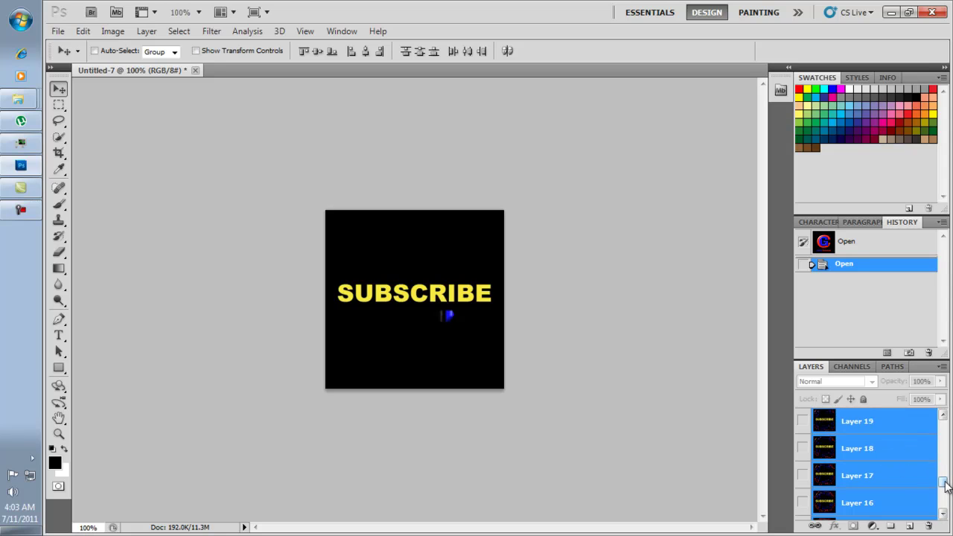
{"action": "scroll", "coordinate": [942, 483], "scroll_direction": "up", "scroll_amount": 4}
{"action": "left_click", "coordinate": [893, 494], "text": "shift"}
{"action": "left_click", "coordinate": [893, 462], "text": "shift"}
{"action": "left_click", "coordinate": [895, 437], "text": "shift"}
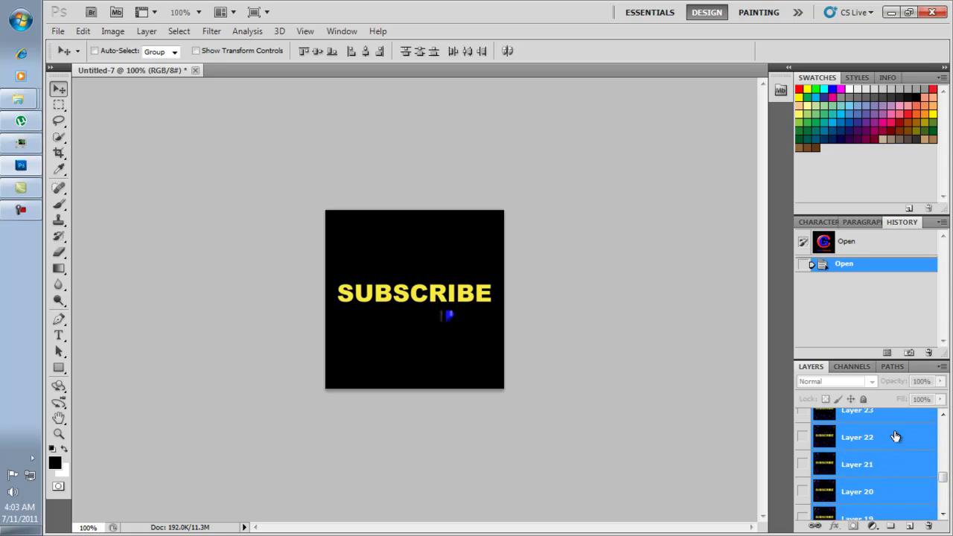
{"action": "scroll", "coordinate": [893, 439], "scroll_direction": "up", "scroll_amount": 2}
{"action": "scroll", "coordinate": [885, 461], "scroll_direction": "up", "scroll_amount": 1}
{"action": "left_click", "coordinate": [883, 469], "text": "shift"}
{"action": "left_click", "coordinate": [880, 439], "text": "shift"}
{"action": "left_click", "coordinate": [890, 418], "text": "shift"}
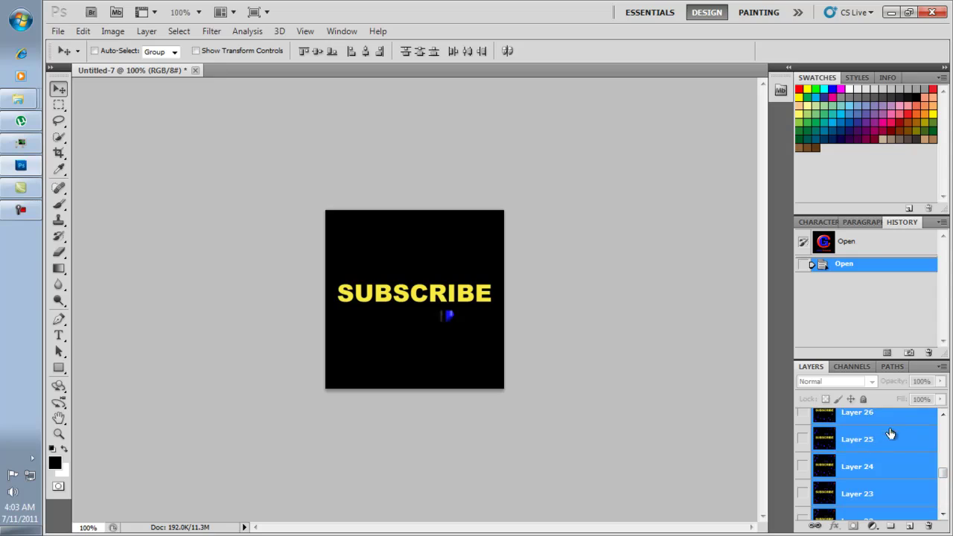
{"action": "scroll", "coordinate": [942, 475], "scroll_direction": "up", "scroll_amount": 3}
{"action": "left_click", "coordinate": [893, 484], "text": "shift"}
{"action": "left_click", "coordinate": [885, 455], "text": "shift"}
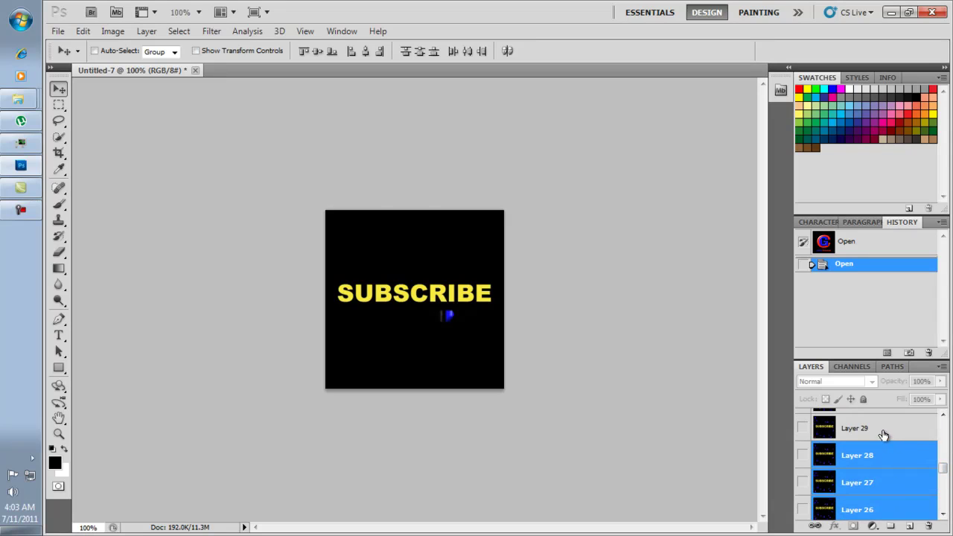
{"action": "left_click", "coordinate": [885, 429], "text": "shift"}
{"action": "scroll", "coordinate": [942, 469], "scroll_direction": "up", "scroll_amount": 2}
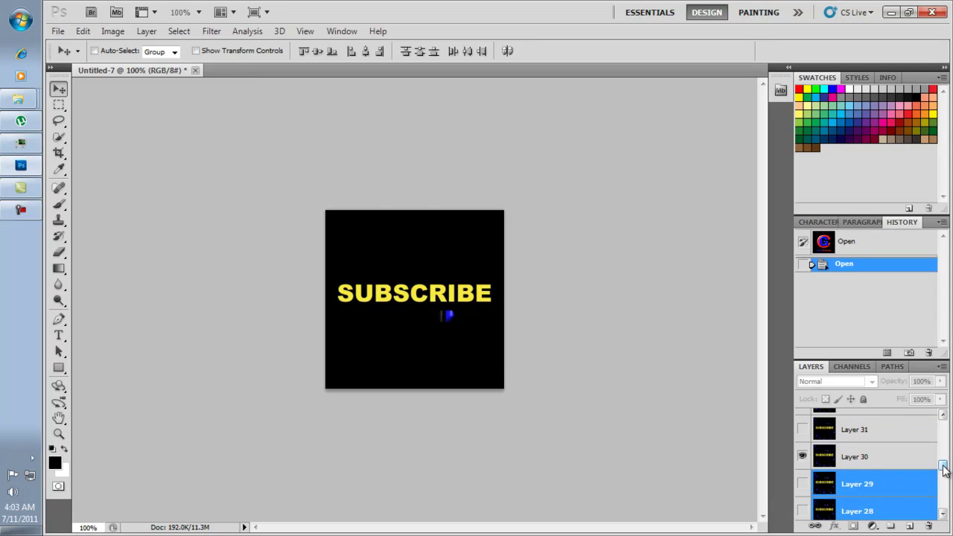
{"action": "scroll", "coordinate": [943, 467], "scroll_direction": "up", "scroll_amount": 1}
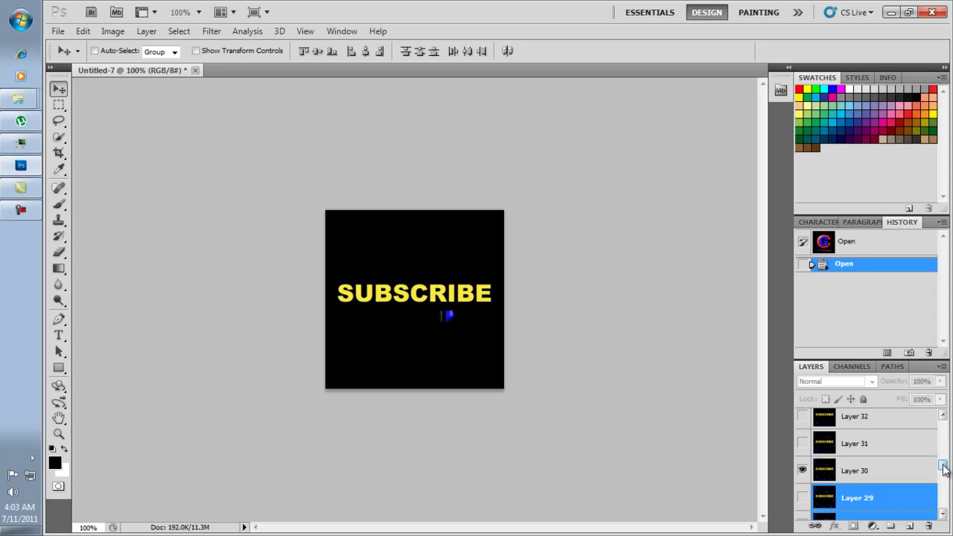
- Extend the selection with Layers 31 through 59, skipping Layer 30
{"action": "left_click", "coordinate": [869, 445], "text": "ctrl"}
{"action": "scroll", "coordinate": [942, 466], "scroll_direction": "up", "scroll_amount": 2}
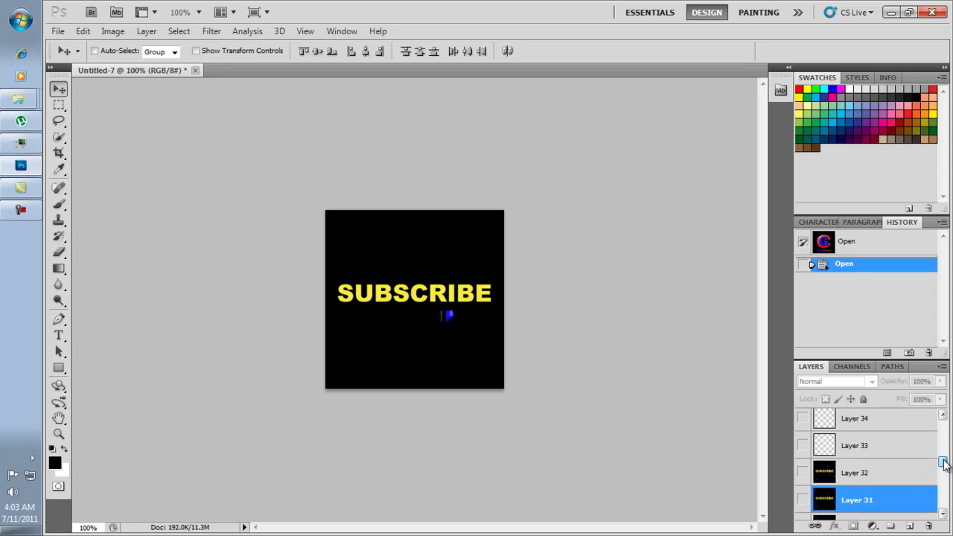
{"action": "left_click", "coordinate": [905, 472], "text": "ctrl"}
{"action": "left_click", "coordinate": [898, 444], "text": "ctrl"}
{"action": "left_click", "coordinate": [893, 423], "text": "ctrl"}
{"action": "scroll", "coordinate": [945, 464], "scroll_direction": "up", "scroll_amount": 3}
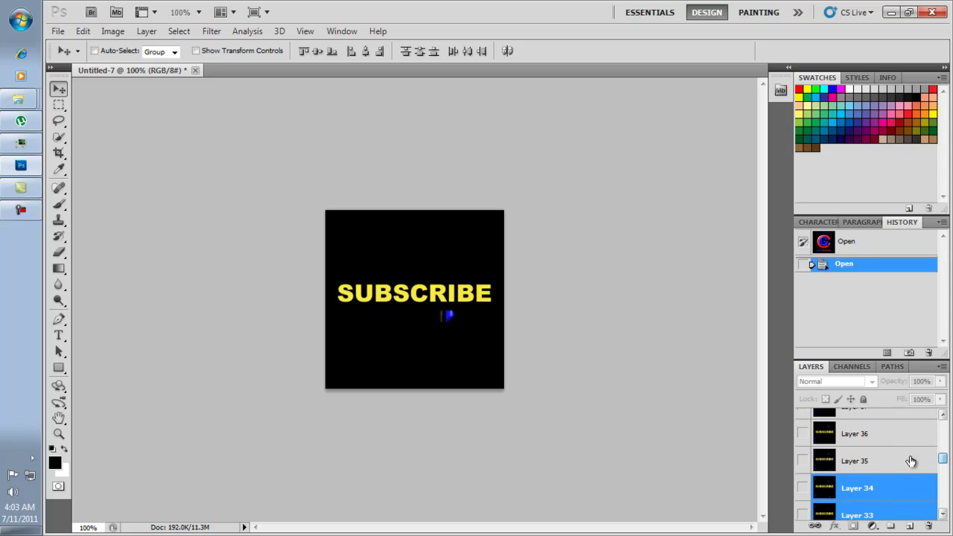
{"action": "left_click", "coordinate": [915, 460], "text": "ctrl"}
{"action": "left_click", "coordinate": [915, 433], "text": "ctrl"}
{"action": "scroll", "coordinate": [946, 459], "scroll_direction": "up", "scroll_amount": 3}
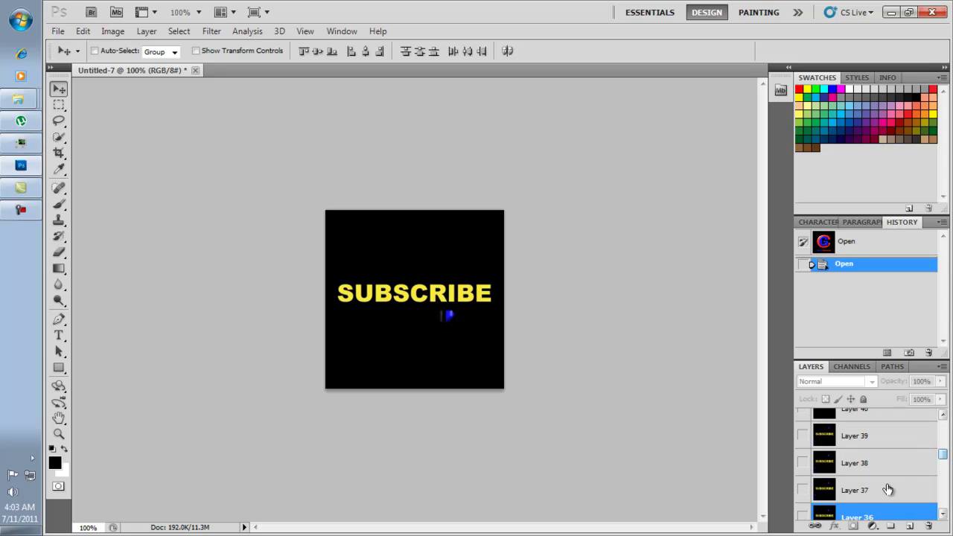
{"action": "left_click", "coordinate": [886, 489], "text": "ctrl"}
{"action": "left_click", "coordinate": [893, 462], "text": "ctrl"}
{"action": "left_click", "coordinate": [895, 435], "text": "ctrl"}
{"action": "left_click", "coordinate": [896, 417], "text": "ctrl"}
{"action": "scroll", "coordinate": [943, 457], "scroll_direction": "up", "scroll_amount": 3}
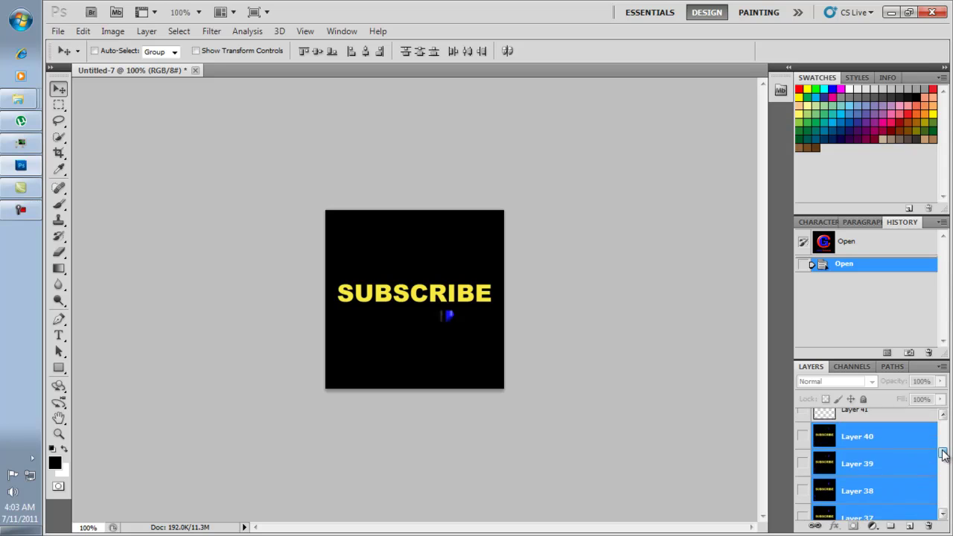
{"action": "left_click", "coordinate": [884, 466], "text": "ctrl"}
{"action": "left_click", "coordinate": [880, 441], "text": "ctrl"}
{"action": "left_click", "coordinate": [880, 418], "text": "ctrl"}
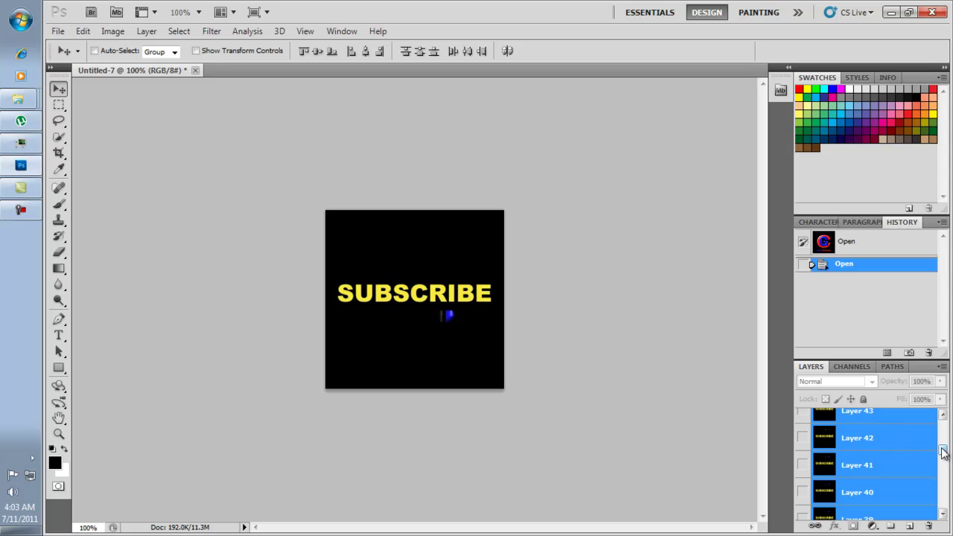
{"action": "scroll", "coordinate": [943, 452], "scroll_direction": "up", "scroll_amount": 3}
{"action": "left_click", "coordinate": [871, 482], "text": "ctrl"}
{"action": "left_click", "coordinate": [877, 454], "text": "ctrl"}
{"action": "left_click", "coordinate": [878, 428], "text": "ctrl"}
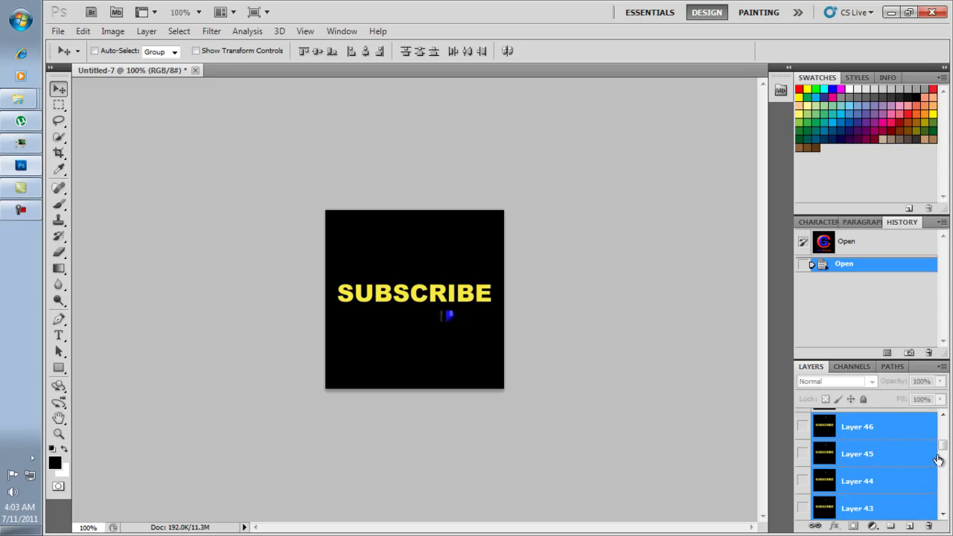
{"action": "scroll", "coordinate": [938, 460], "scroll_direction": "up", "scroll_amount": 2}
{"action": "left_click", "coordinate": [884, 460], "text": "ctrl"}
{"action": "left_click", "coordinate": [874, 431], "text": "ctrl"}
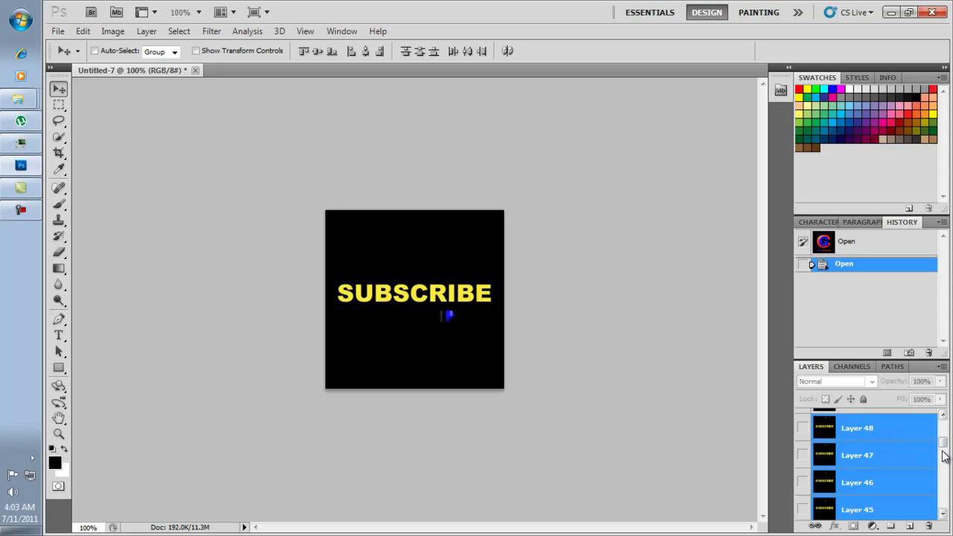
{"action": "scroll", "coordinate": [943, 456], "scroll_direction": "up", "scroll_amount": 1}
{"action": "scroll", "coordinate": [939, 447], "scroll_direction": "up", "scroll_amount": 2}
{"action": "left_click", "coordinate": [878, 470], "text": "ctrl"}
{"action": "left_click", "coordinate": [874, 444], "text": "ctrl"}
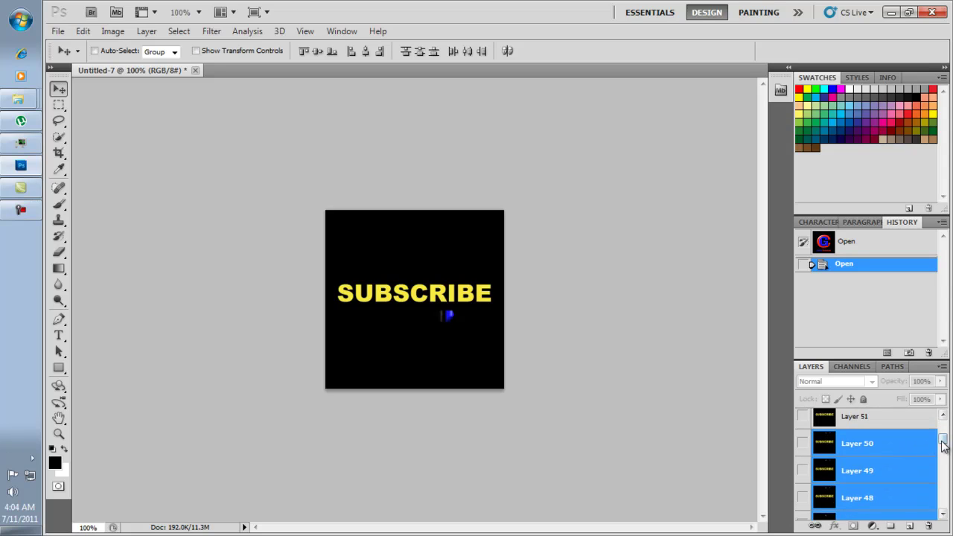
{"action": "scroll", "coordinate": [943, 444], "scroll_direction": "up", "scroll_amount": 1}
{"action": "scroll", "coordinate": [884, 485], "scroll_direction": "up", "scroll_amount": 1}
{"action": "left_click", "coordinate": [883, 471], "text": "ctrl"}
{"action": "left_click", "coordinate": [882, 444], "text": "ctrl"}
{"action": "left_click", "coordinate": [885, 421], "text": "ctrl"}
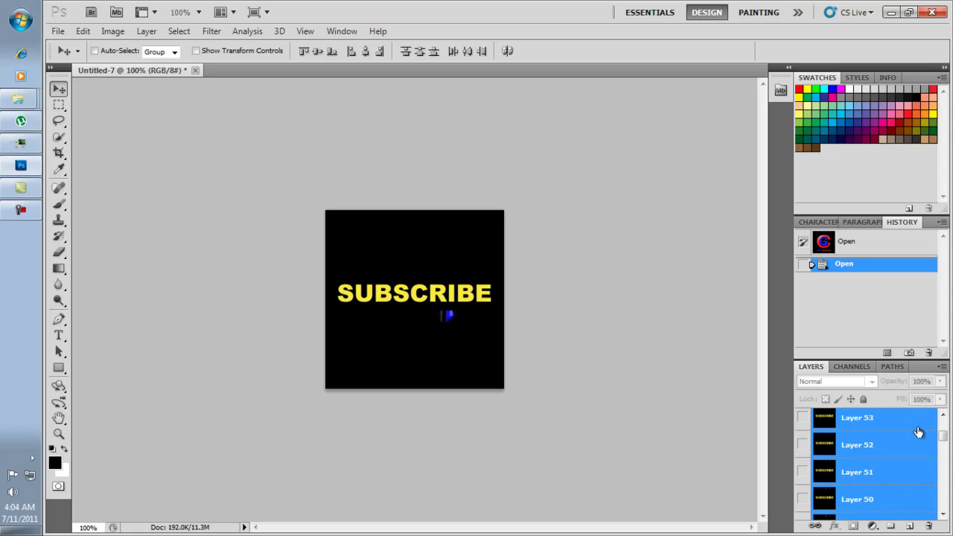
{"action": "scroll", "coordinate": [942, 436], "scroll_direction": "up", "scroll_amount": 1}
{"action": "scroll", "coordinate": [943, 434], "scroll_direction": "up", "scroll_amount": 1}
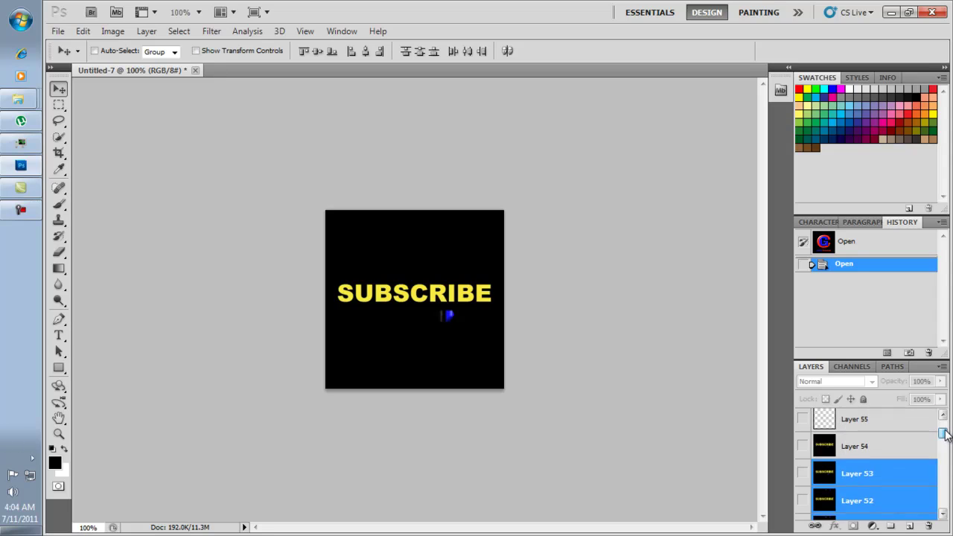
{"action": "scroll", "coordinate": [943, 433], "scroll_direction": "up", "scroll_amount": 1}
{"action": "left_click", "coordinate": [868, 491], "text": "ctrl"}
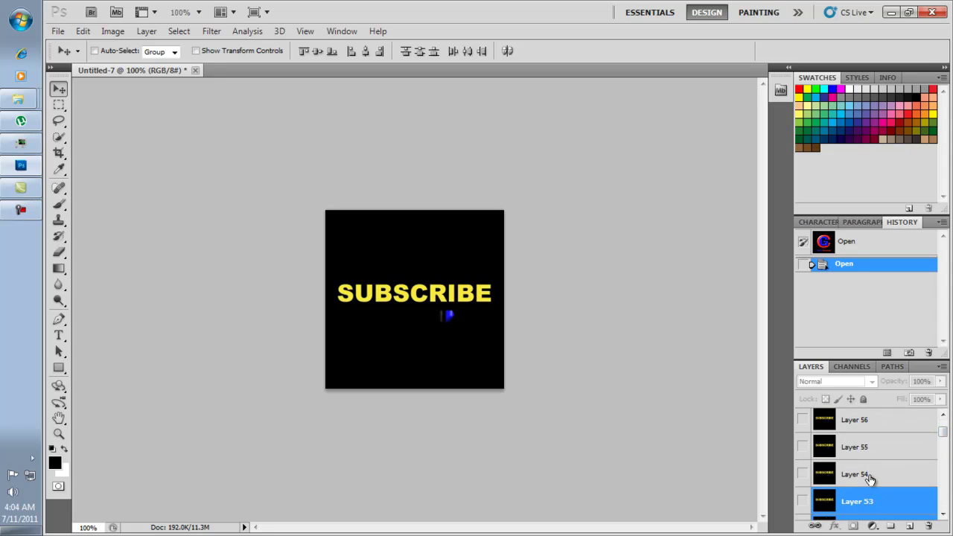
{"action": "left_click", "coordinate": [869, 474], "text": "ctrl"}
{"action": "left_click", "coordinate": [878, 446], "text": "ctrl"}
{"action": "left_click", "coordinate": [883, 421], "text": "ctrl"}
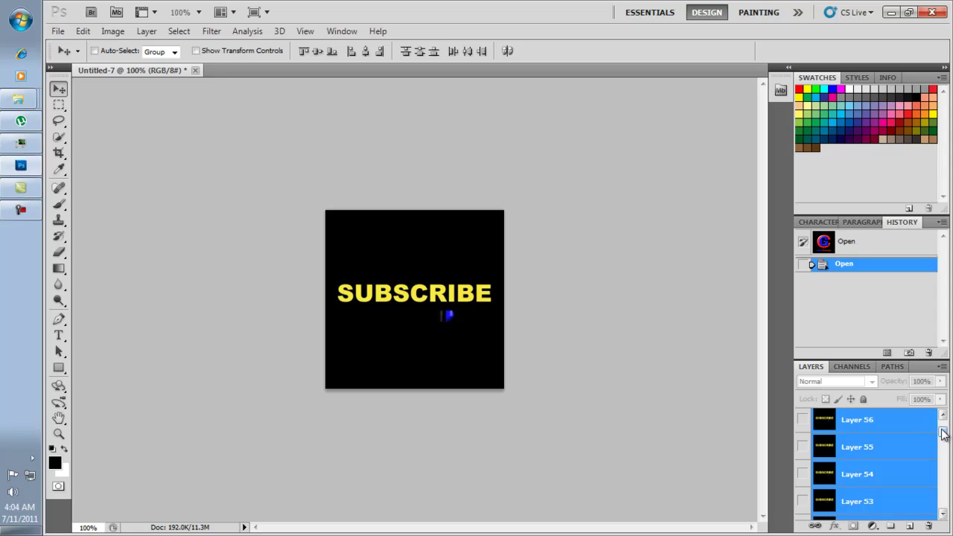
{"action": "scroll", "coordinate": [942, 434], "scroll_direction": "up", "scroll_amount": 2}
{"action": "left_click", "coordinate": [879, 449], "text": "ctrl"}
{"action": "left_click", "coordinate": [880, 421], "text": "ctrl"}
{"action": "scroll", "coordinate": [943, 427], "scroll_direction": "up", "scroll_amount": 2}
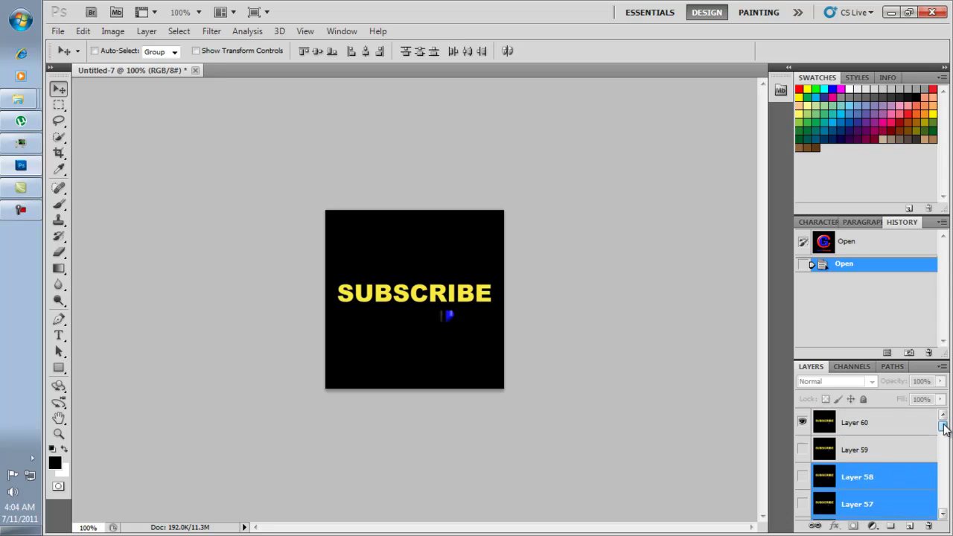
{"action": "left_click", "coordinate": [883, 457], "text": "ctrl"}
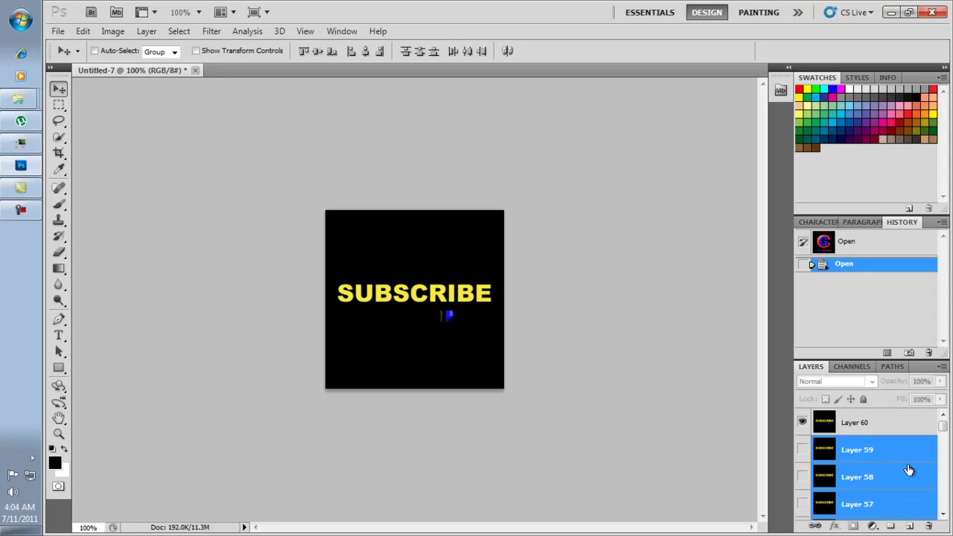
- Make Layer 2 visible and remove it from the selection
{"action": "left_click_drag", "start_coordinate": [943, 432], "coordinate": [944, 510]}
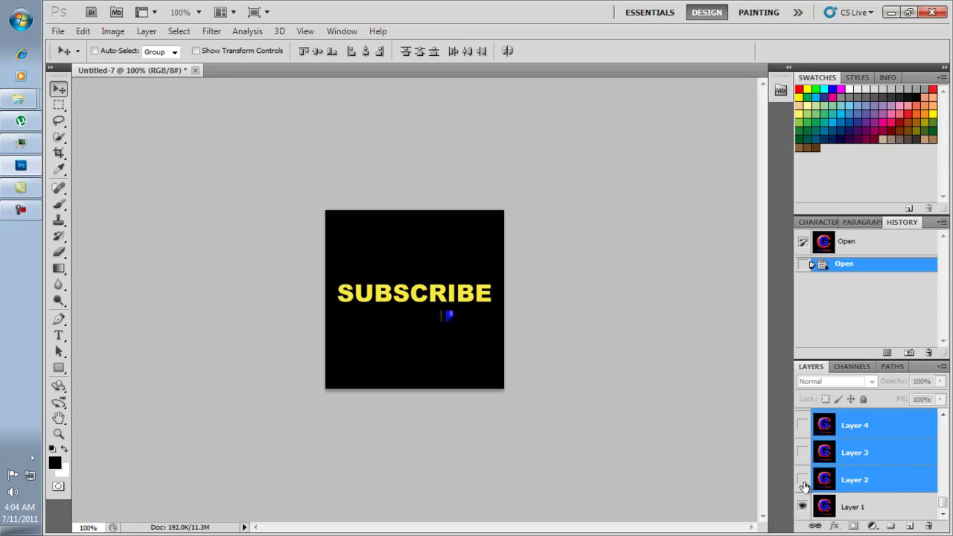
{"action": "left_click", "coordinate": [802, 479]}
{"action": "left_click", "coordinate": [911, 491], "text": "ctrl"}
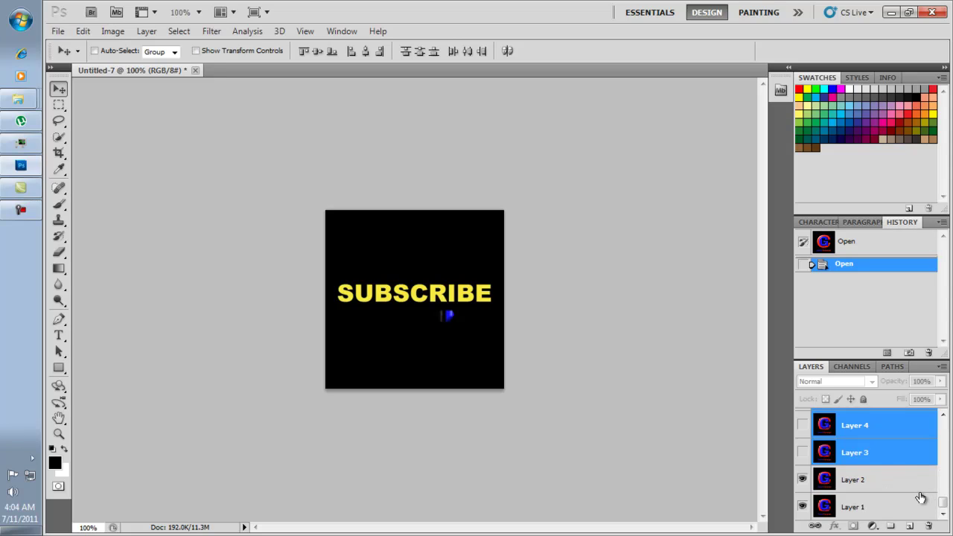
{"action": "scroll", "coordinate": [941, 501], "scroll_direction": "up", "scroll_amount": 1}
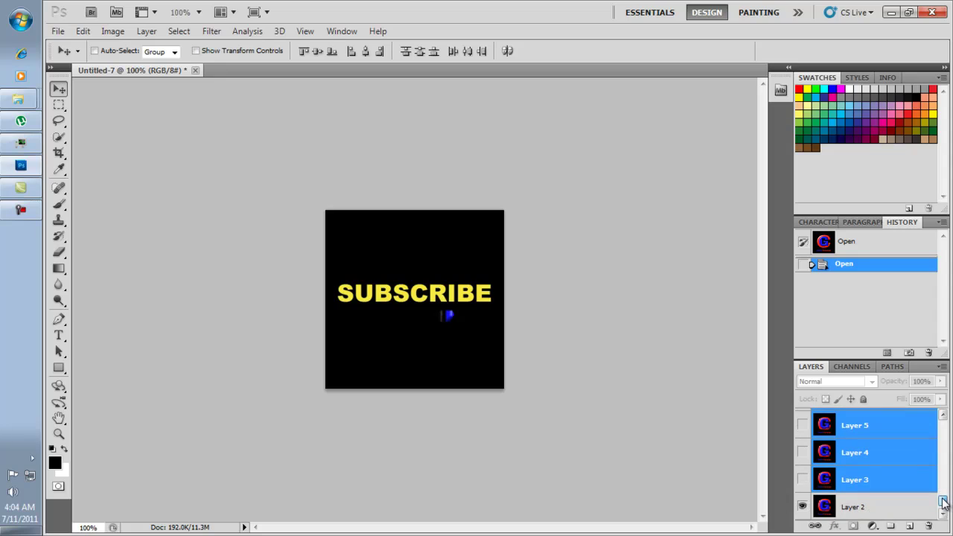
- Delete the selected layers, then click Layers 1 and 2 to check the remaining four
{"action": "key", "text": "Delete"}
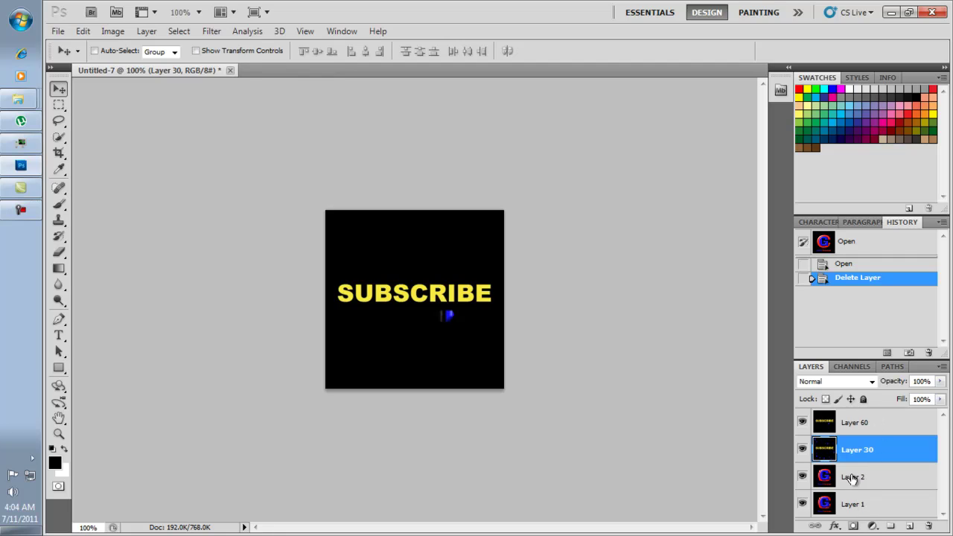
{"action": "left_click", "coordinate": [854, 507]}
{"action": "left_click", "coordinate": [861, 480]}
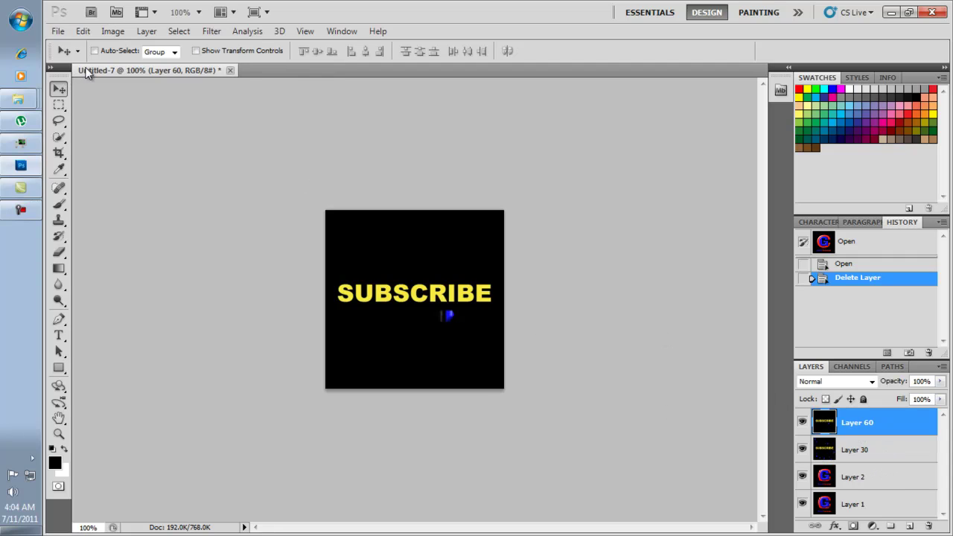
- Open Save for Web & Devices and check the 256-colour GIF format with forever looping
{"action": "left_click", "coordinate": [57, 31]}
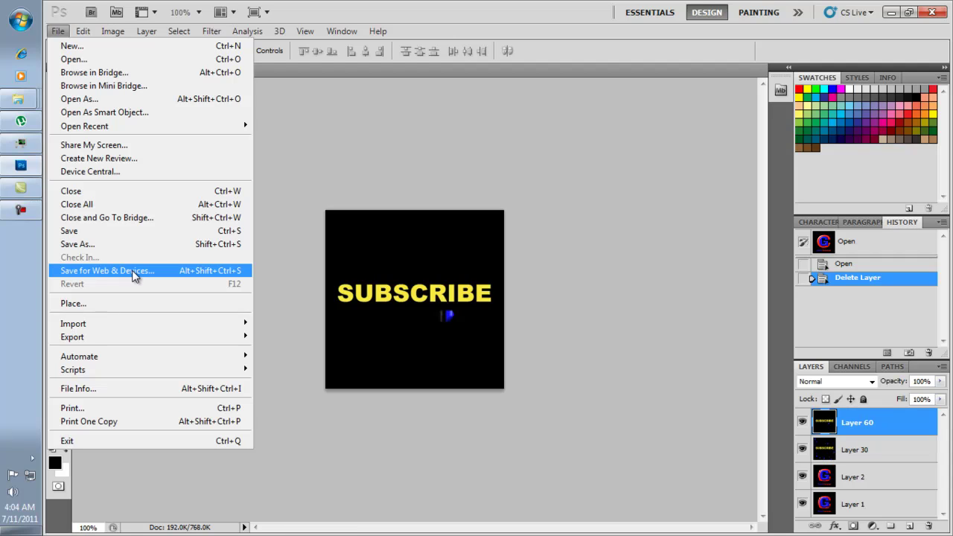
{"action": "left_click", "coordinate": [134, 274]}
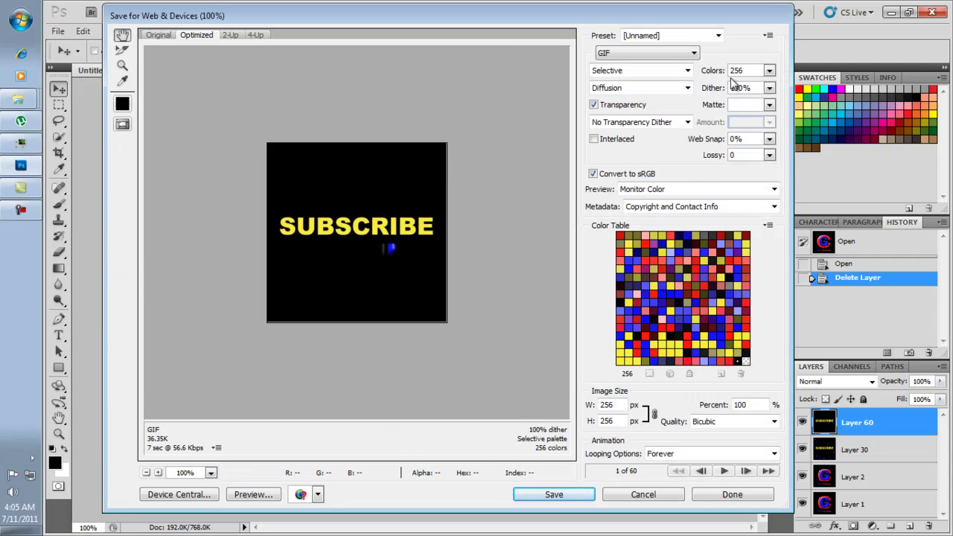
{"action": "left_click", "coordinate": [693, 53]}
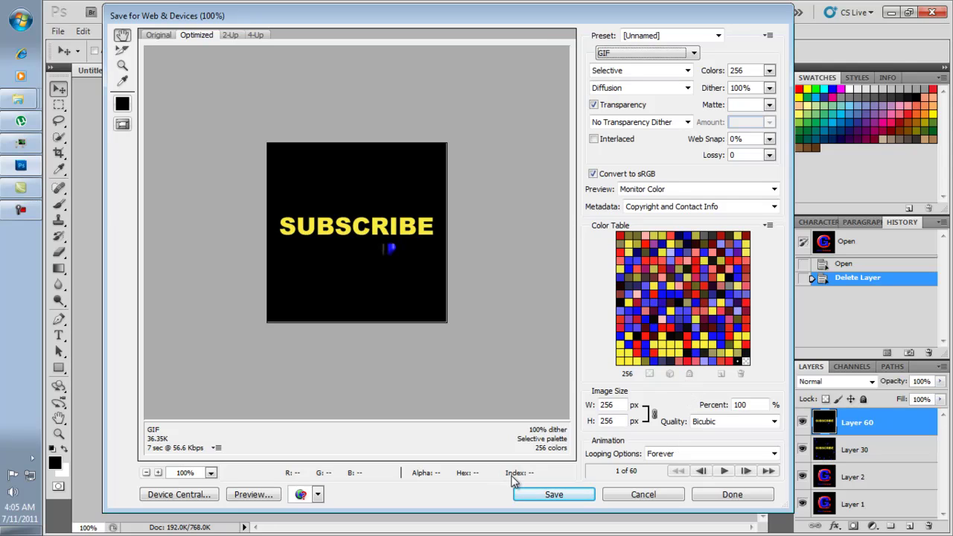
- Preview the GIF in Internet Explorer with blocked content allowed, then close the browser
{"action": "left_click", "coordinate": [266, 496]}
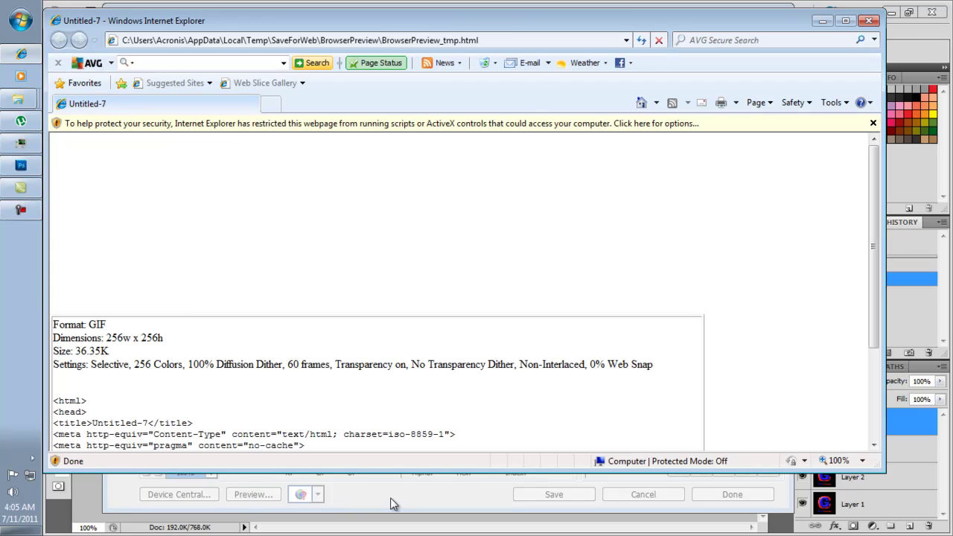
{"action": "left_click", "coordinate": [582, 123]}
{"action": "left_click", "coordinate": [655, 131]}
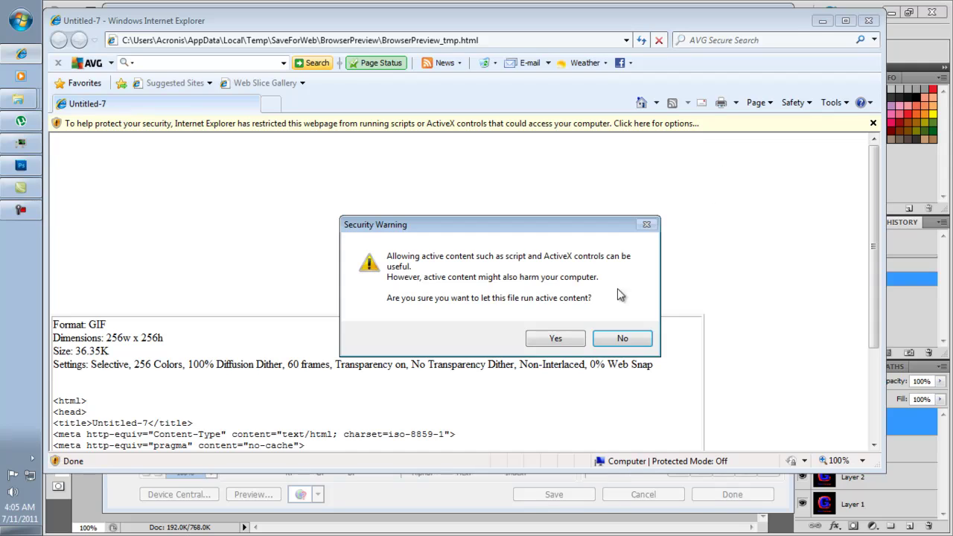
{"action": "left_click", "coordinate": [557, 339]}
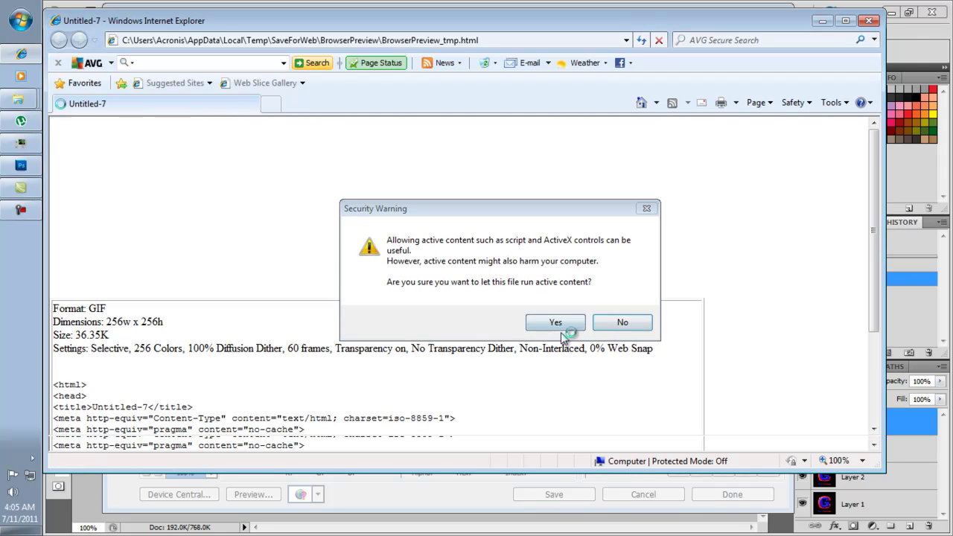
{"action": "left_click", "coordinate": [567, 324]}
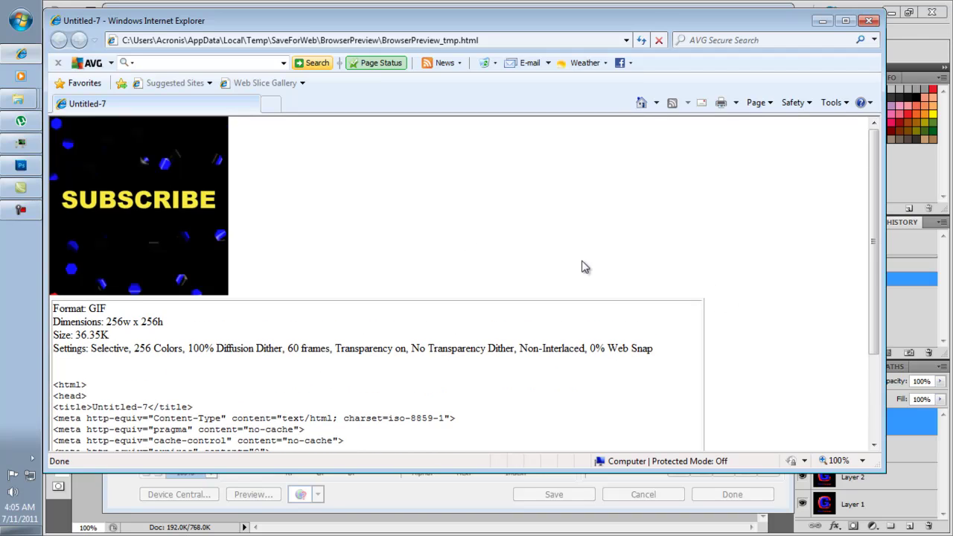
{"action": "left_click_drag", "start_coordinate": [340, 22], "coordinate": [359, 28]}
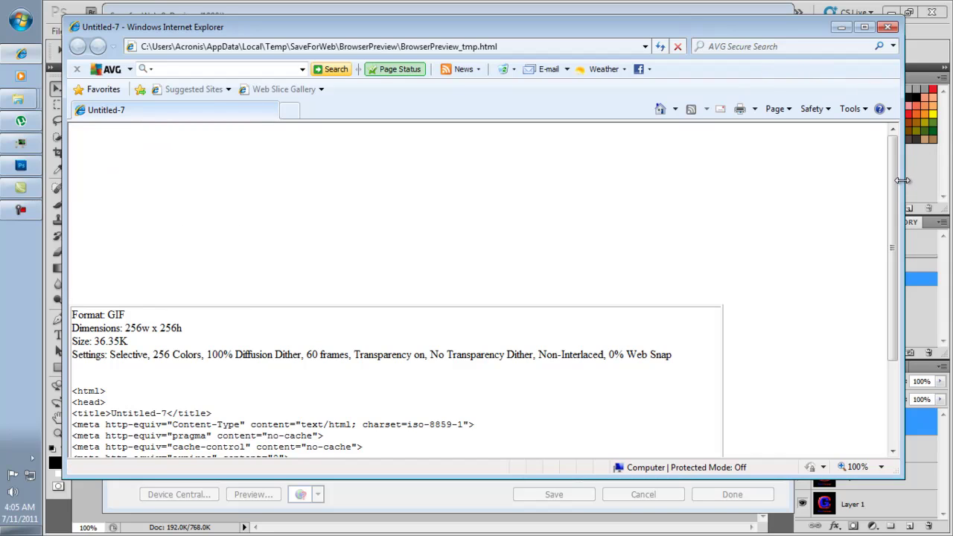
{"action": "left_click", "coordinate": [887, 28]}
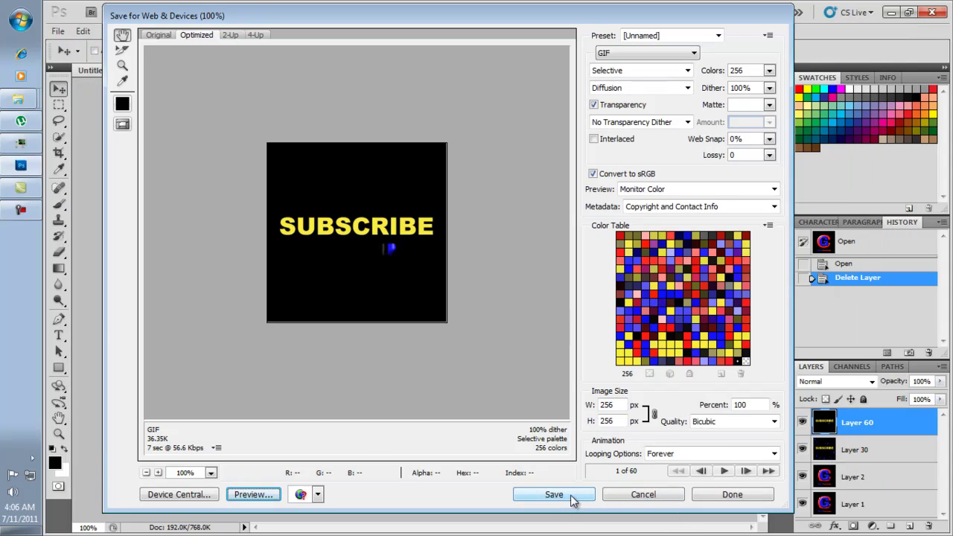
- Save the optimized GIF as sample-gif.gif on the Desktop and confirm Replace
{"action": "left_click", "coordinate": [572, 499]}
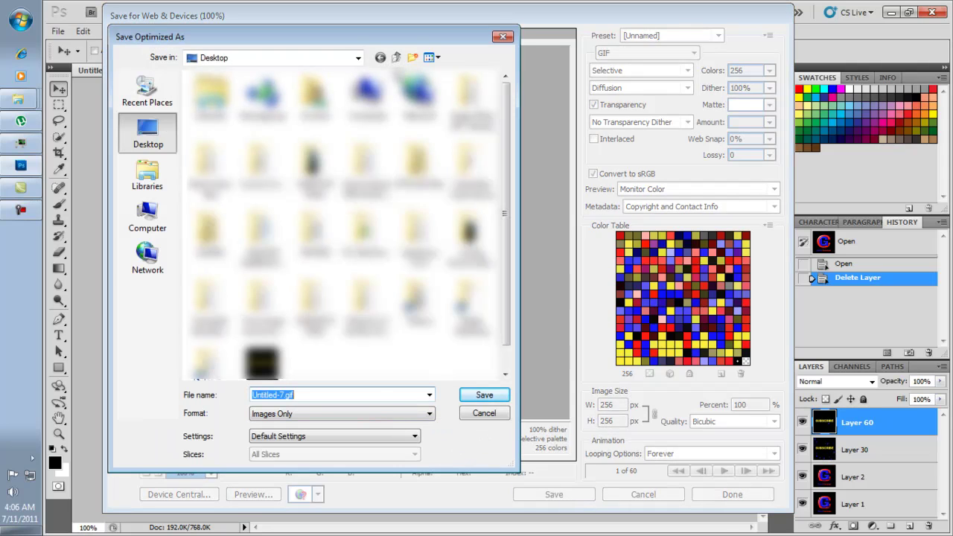
{"action": "left_click_drag", "start_coordinate": [503, 246], "coordinate": [505, 266]}
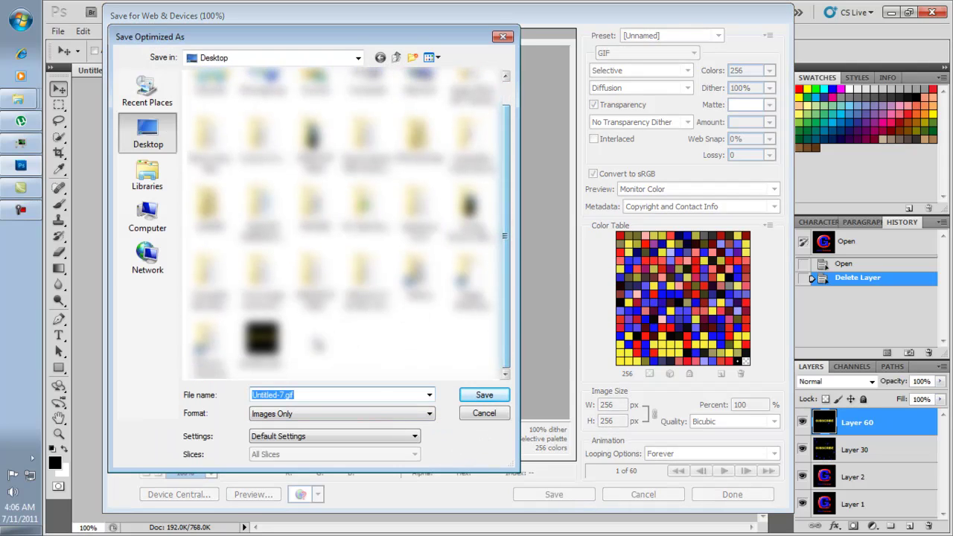
{"action": "left_click", "coordinate": [262, 342]}
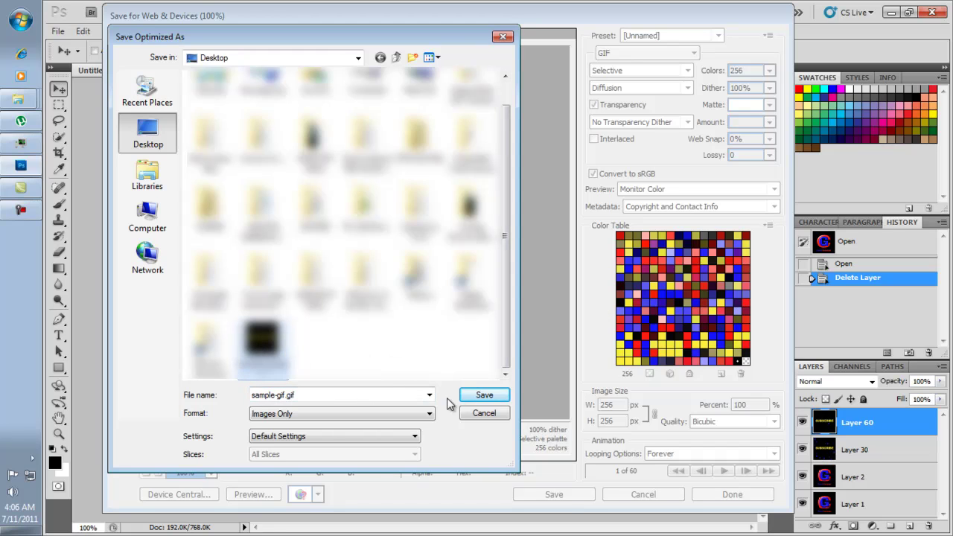
{"action": "left_click", "coordinate": [488, 398]}
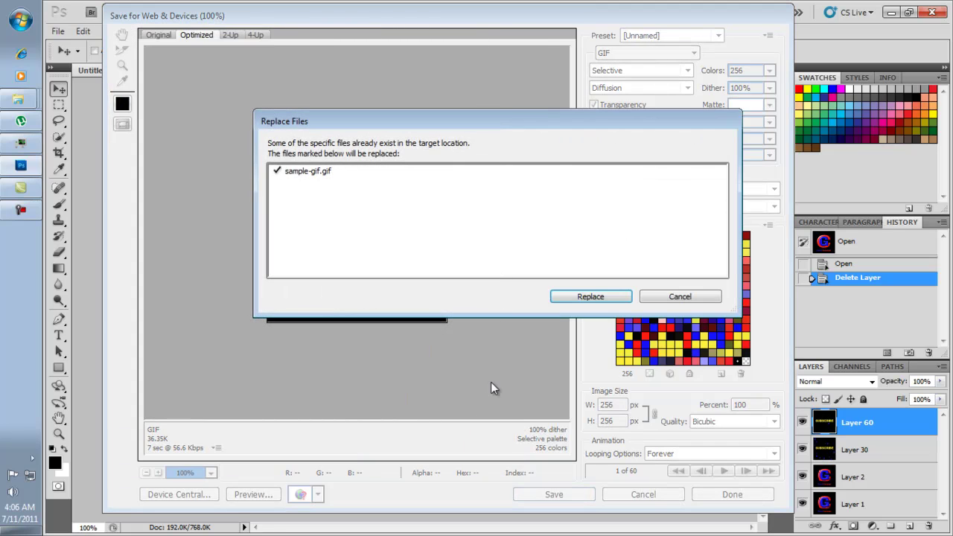
{"action": "left_click", "coordinate": [591, 301]}
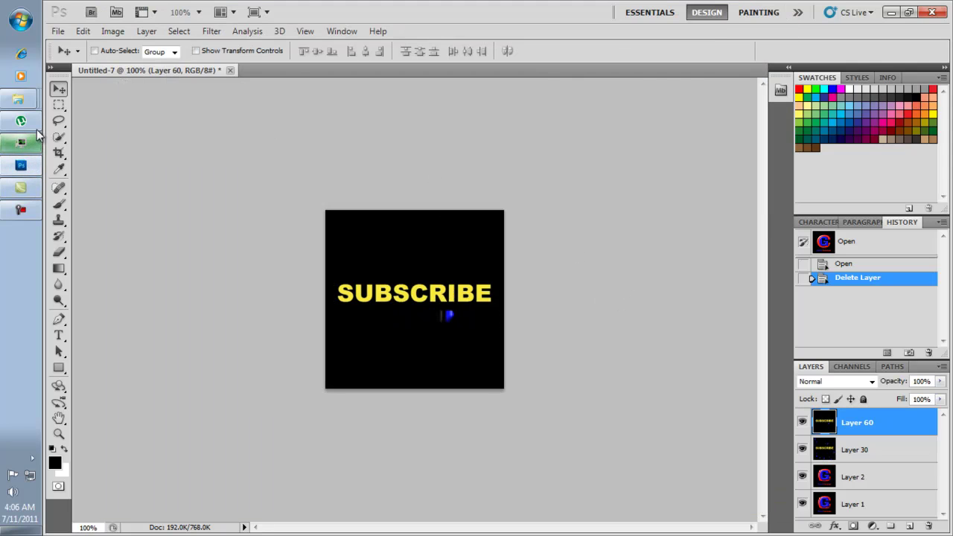
- Open the Desktop in Explorer and right-click sample-gif.gif to show its Open with choices
{"action": "left_click", "coordinate": [20, 101]}
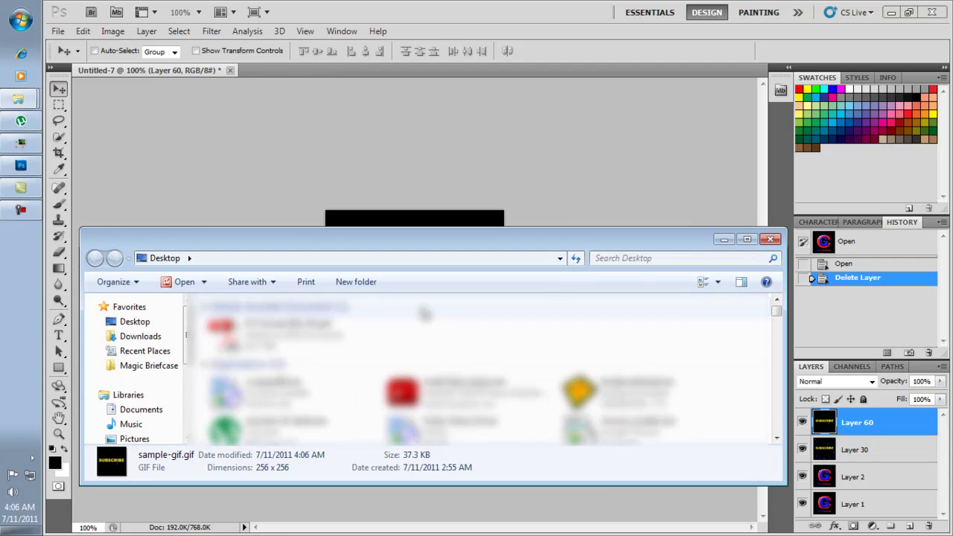
{"action": "left_click_drag", "start_coordinate": [775, 311], "coordinate": [778, 346]}
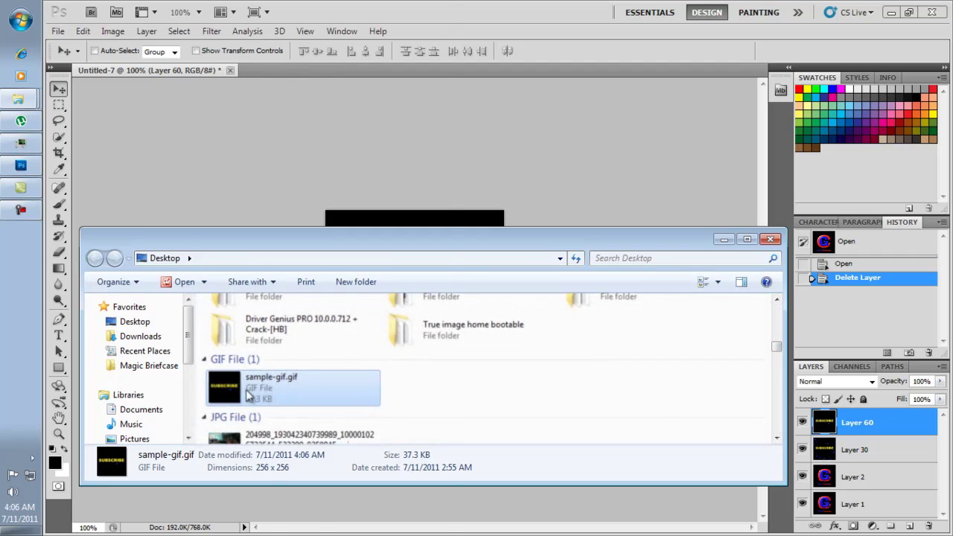
{"action": "right_click", "coordinate": [247, 384]}
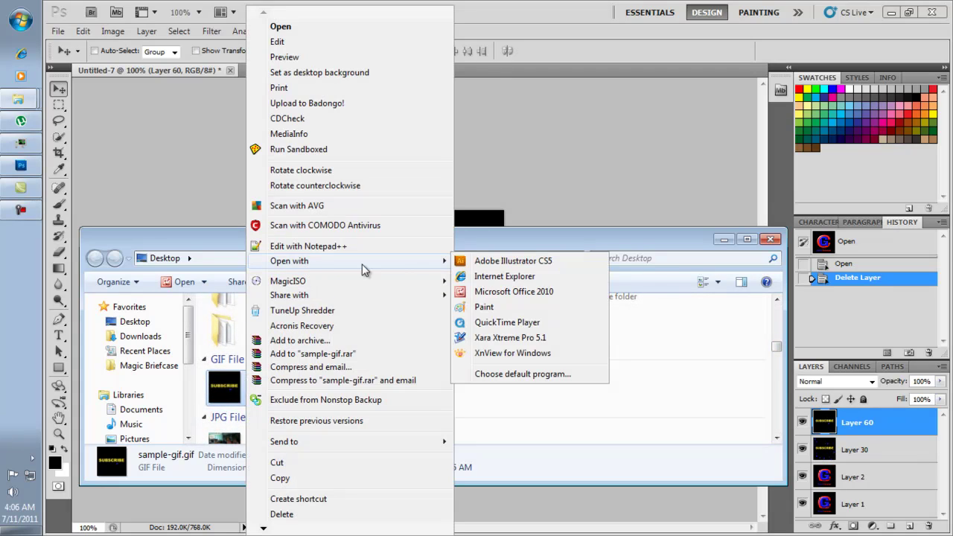
{"action": "mouse_move", "coordinate": [350, 260]}
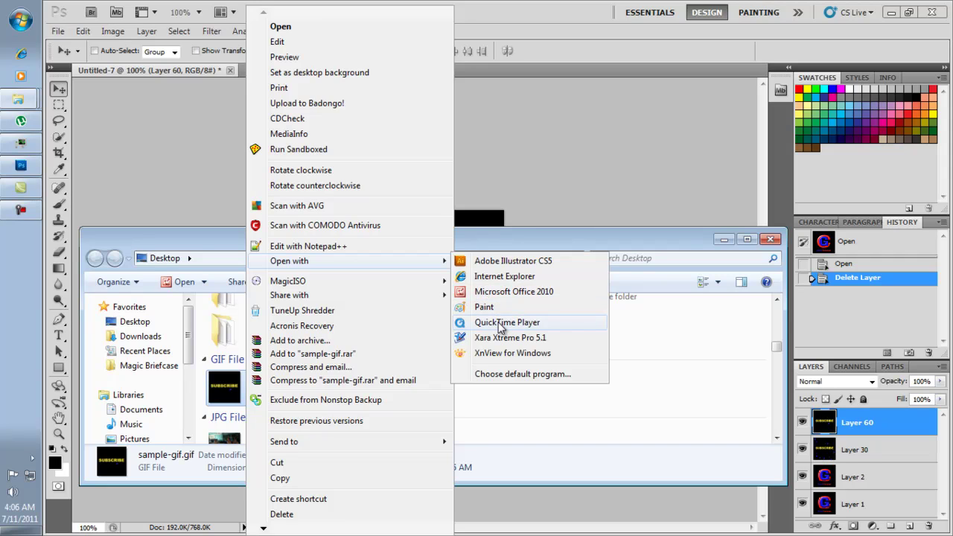
- Open sample-gif.gif in QuickTime Player and turn on View > Loop
{"action": "left_click", "coordinate": [500, 322]}
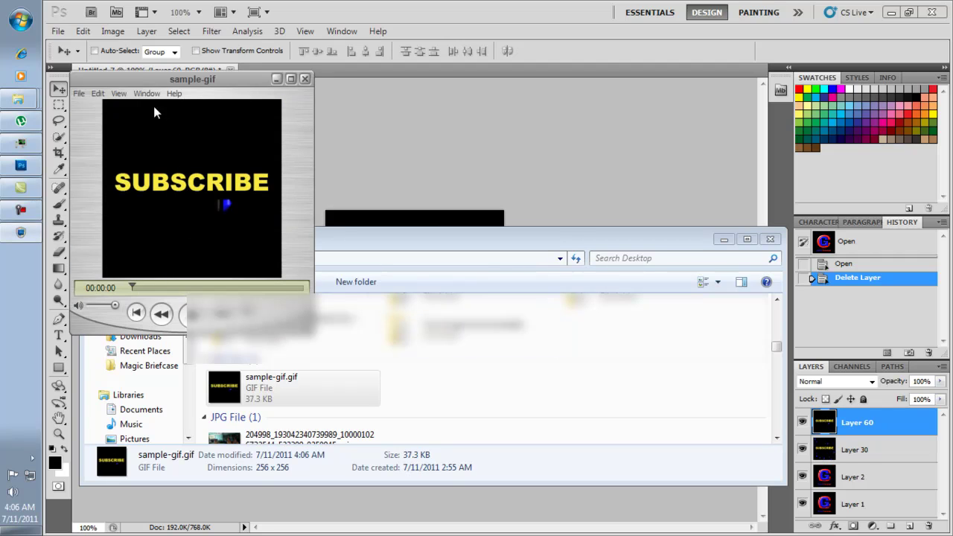
{"action": "left_click", "coordinate": [118, 93]}
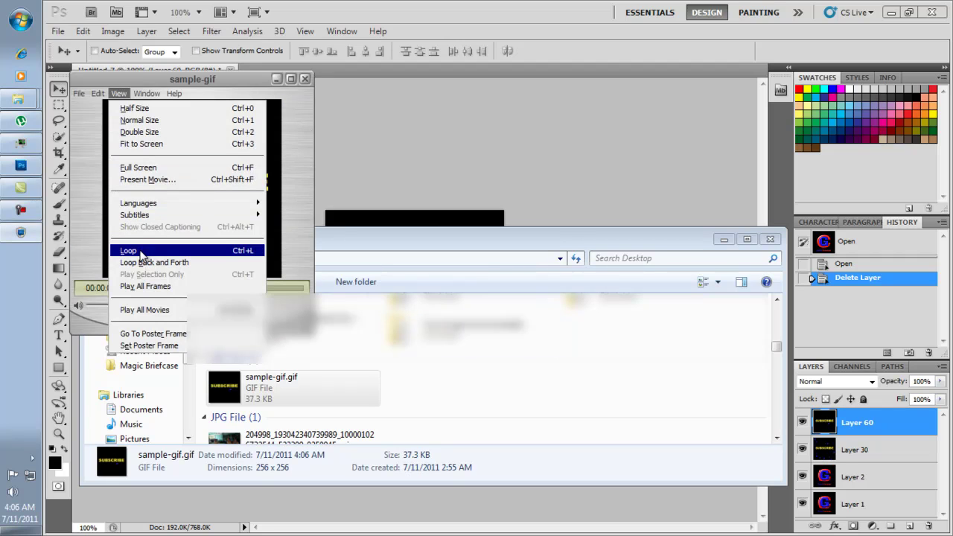
{"action": "left_click", "coordinate": [141, 251]}
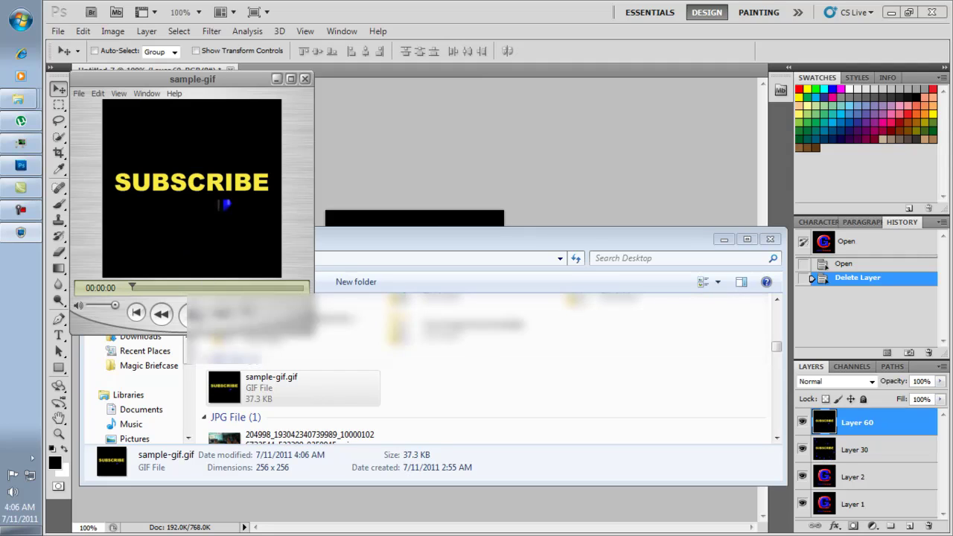